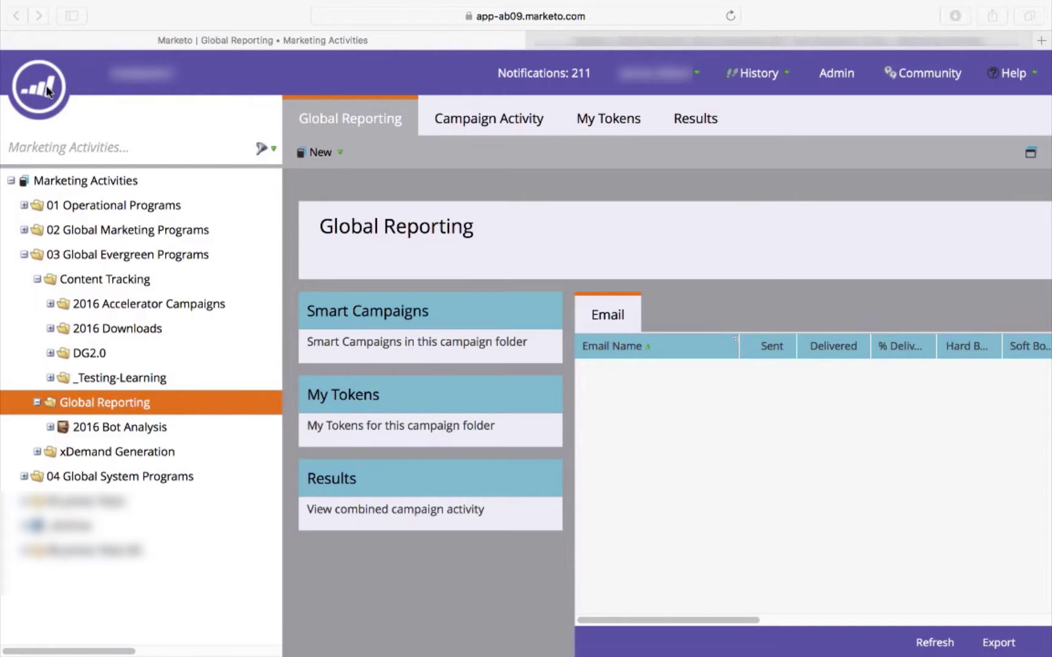
Go to the Analytics area and look through the Revenue Cycle Modeler and Group Reports folders.
mouse_move(47, 101)
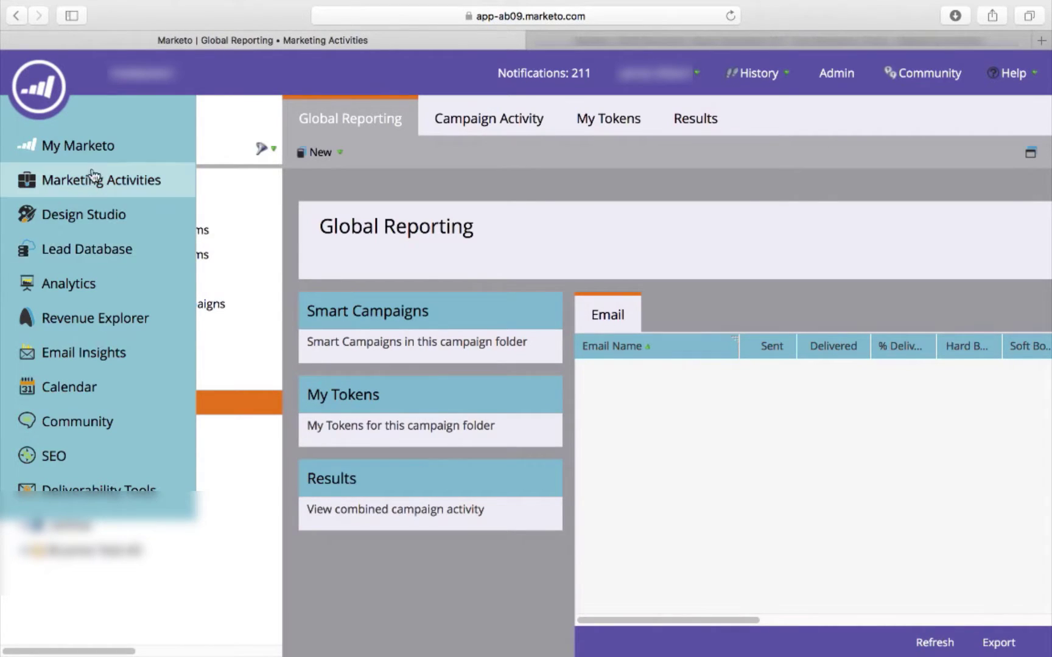
click(100, 294)
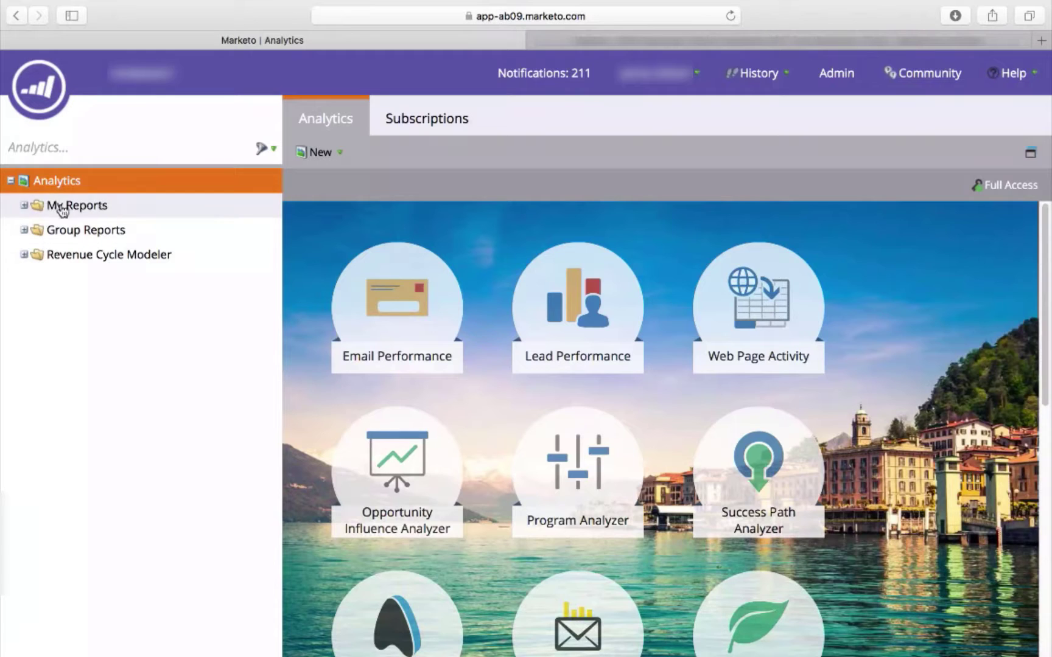
click(24, 255)
click(24, 255)
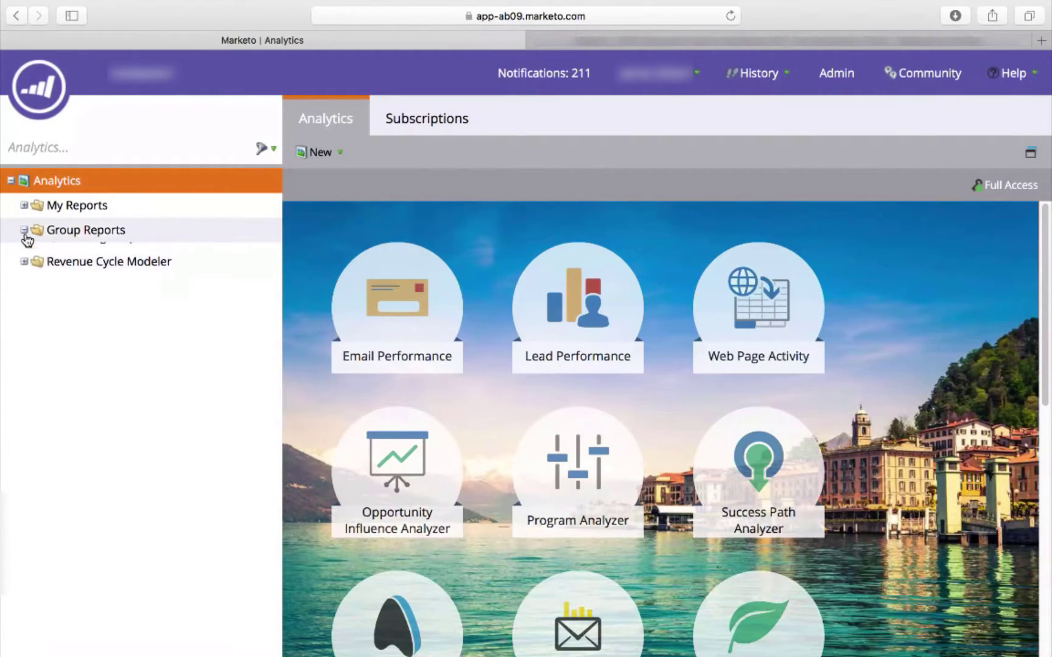
click(24, 232)
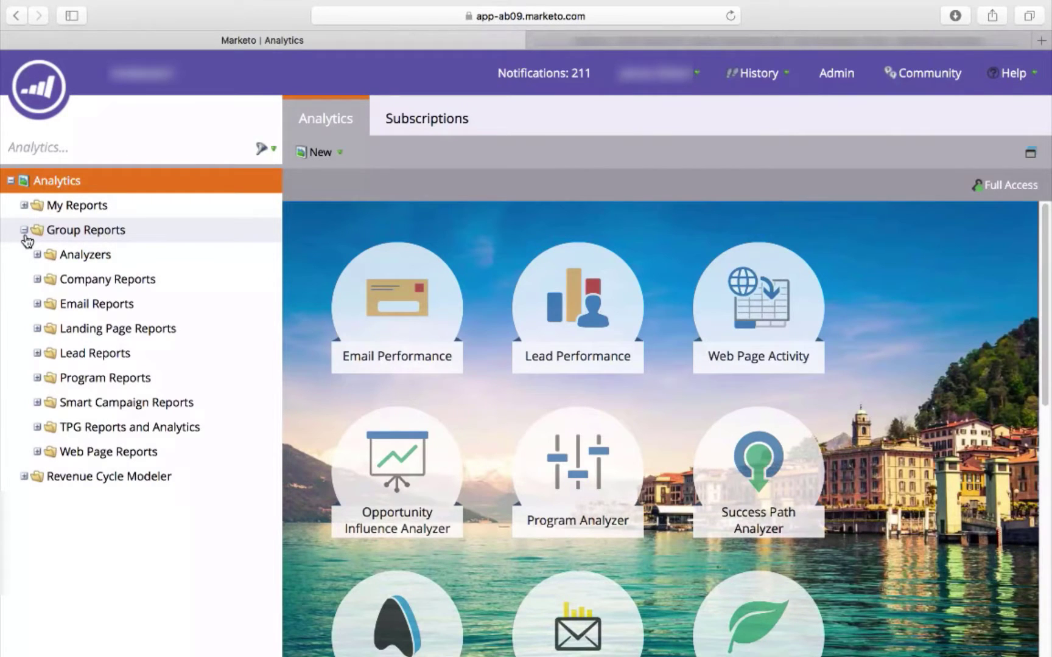
click(25, 231)
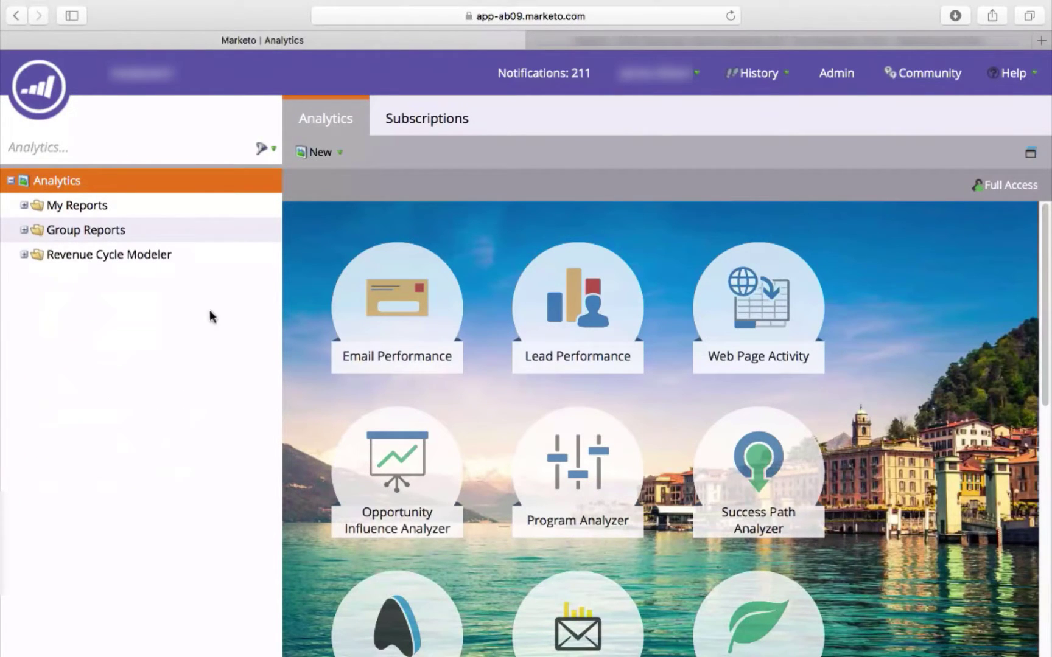
Open the Email Performance report and check which new items can be created from it.
click(404, 302)
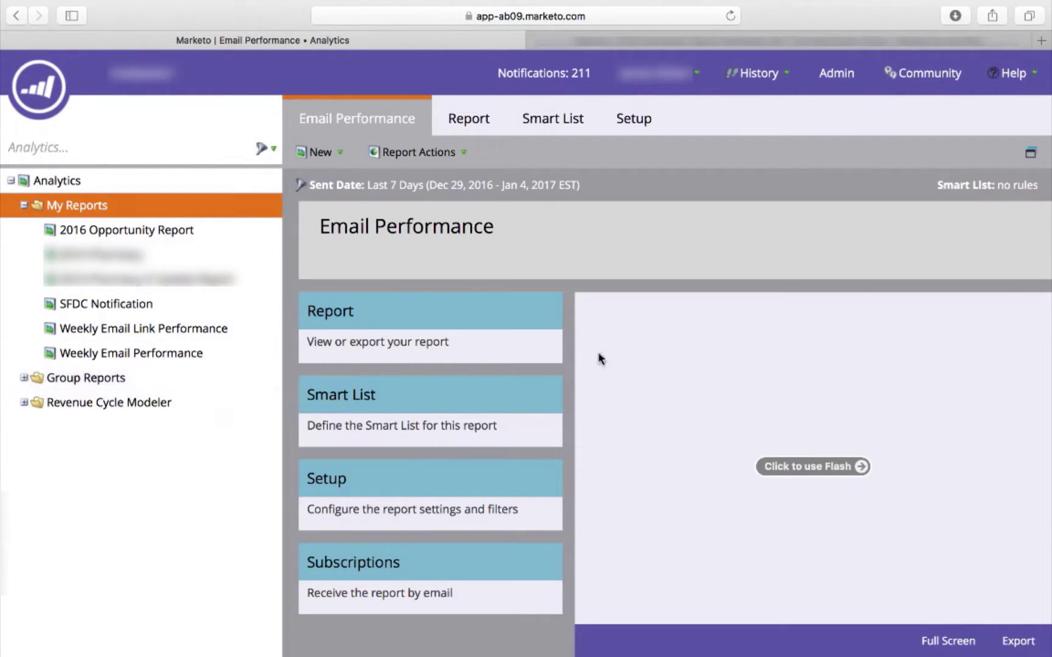
click(339, 157)
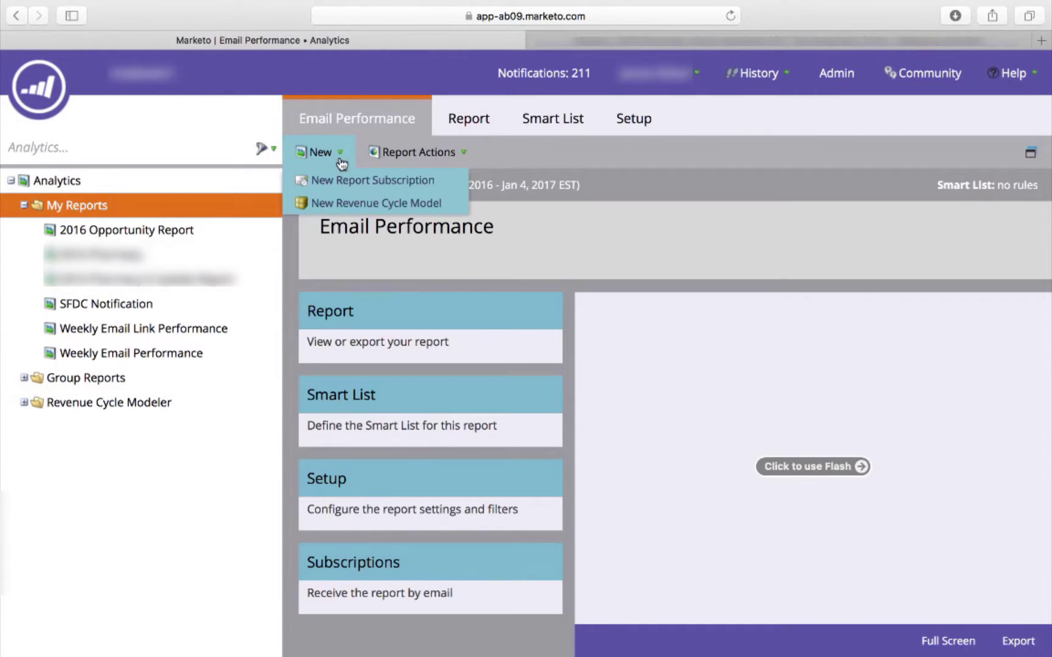
click(232, 490)
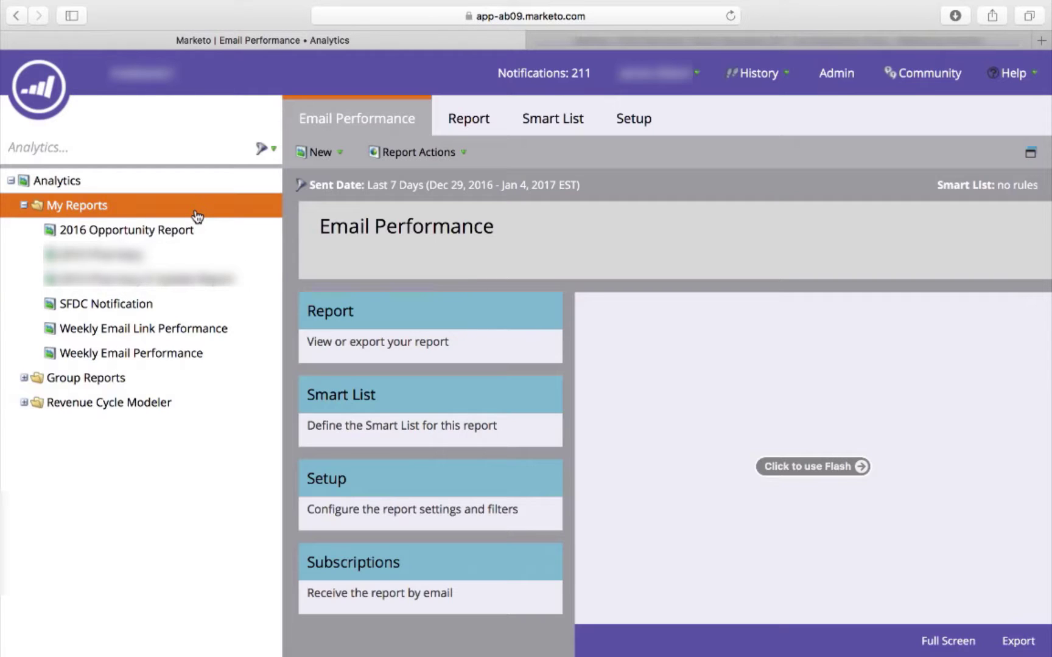
click(350, 159)
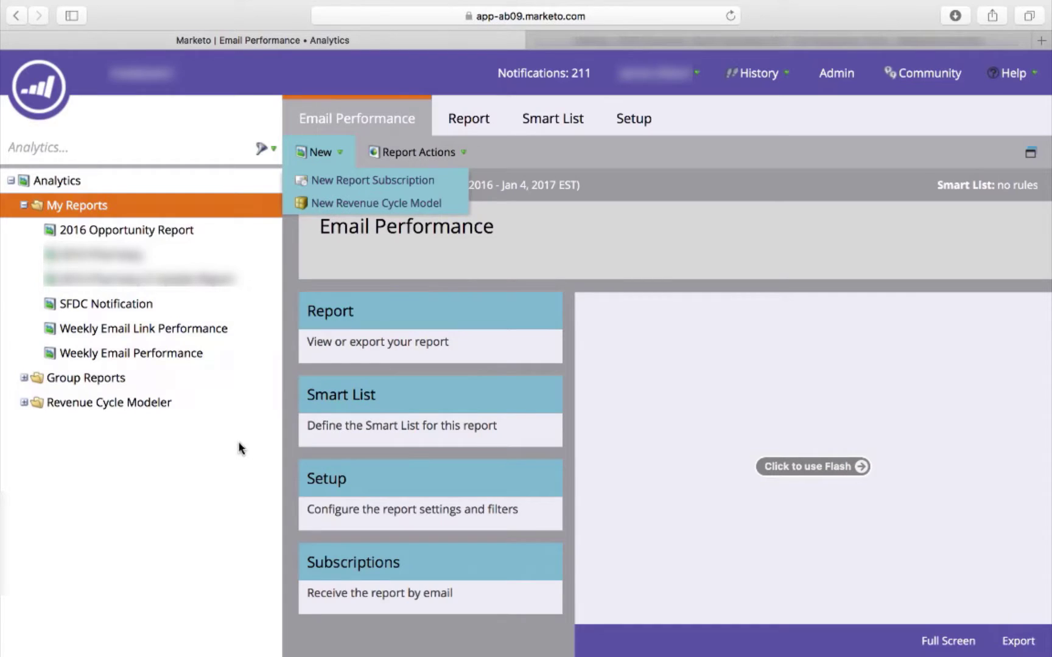
click(215, 471)
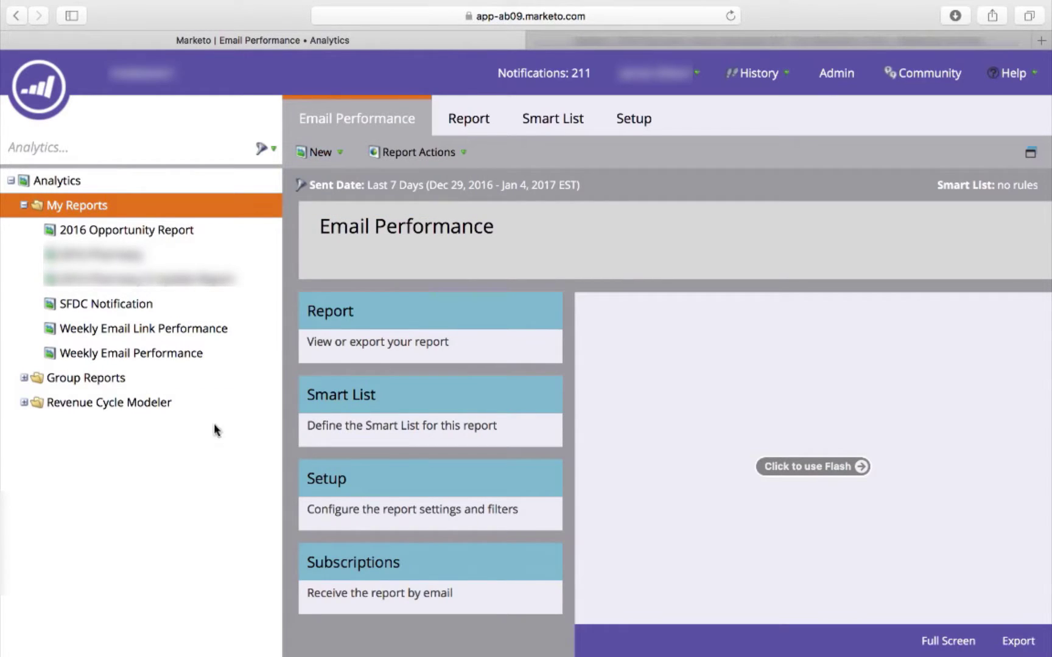
View the Weekly Email Link Performance and Weekly Email Performance overviews, ending on the link performance report's results.
click(139, 335)
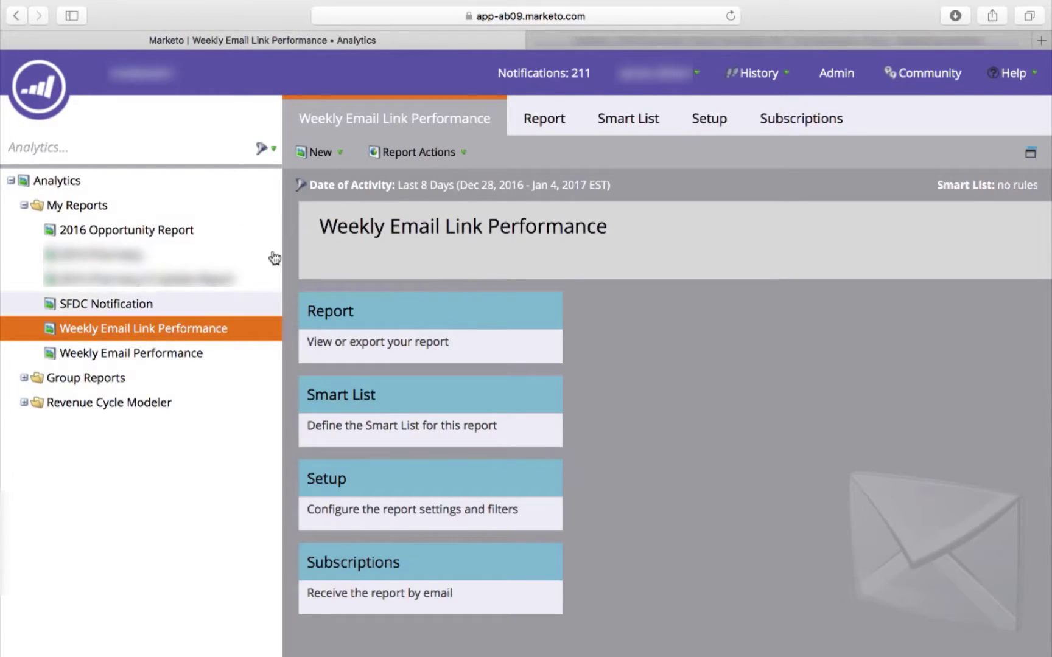
click(156, 358)
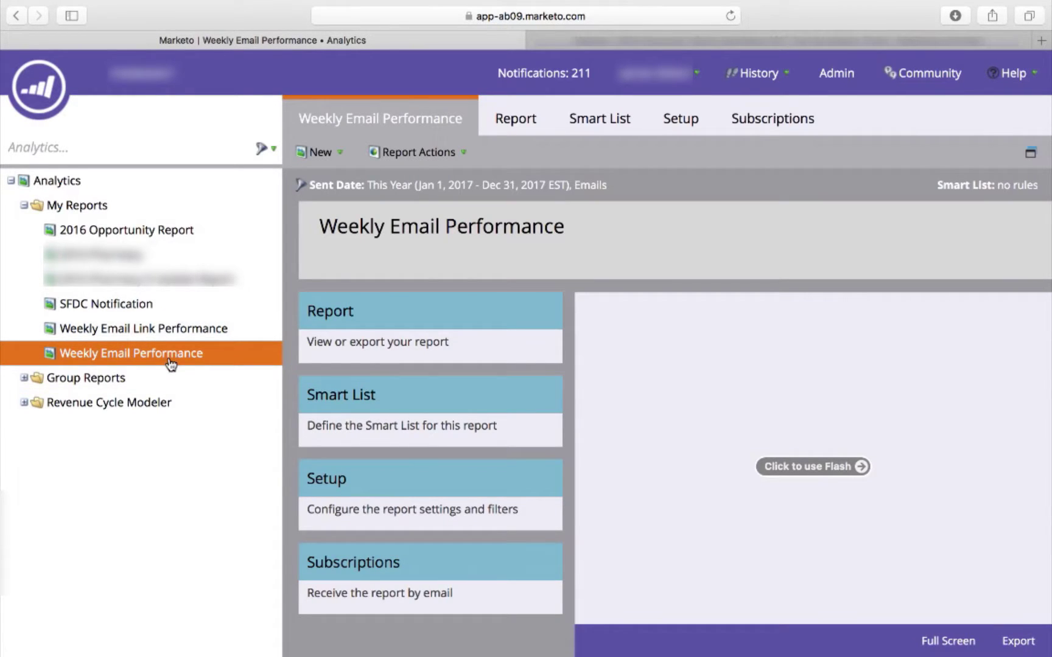
click(180, 334)
click(562, 119)
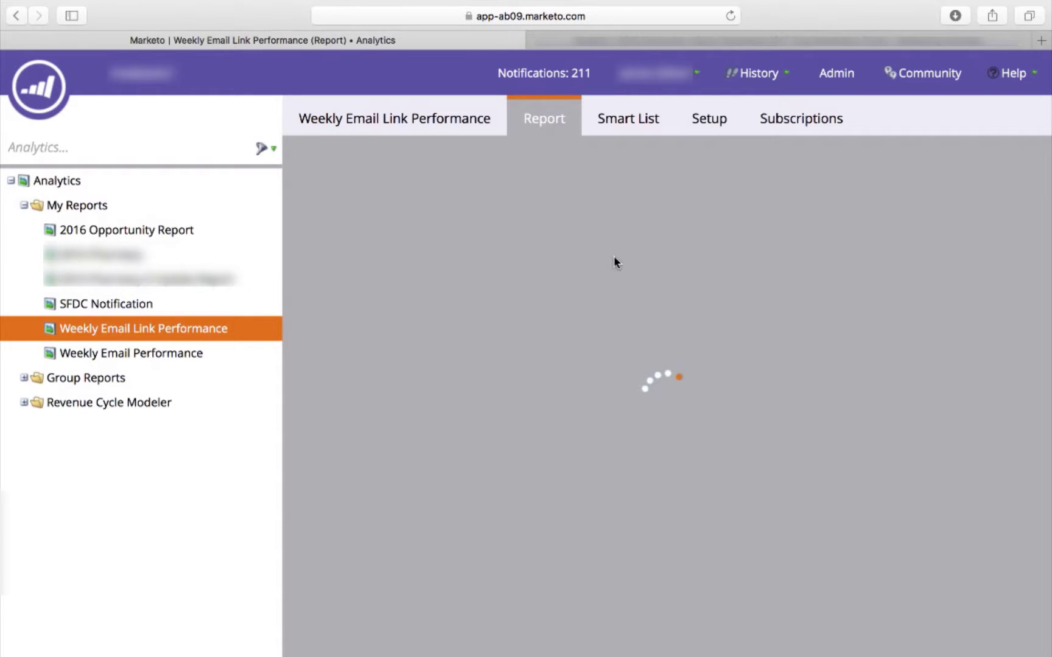
In the setup of the Weekly Email Performance report, set the Sent Date to Last 6 Months and save it.
click(194, 364)
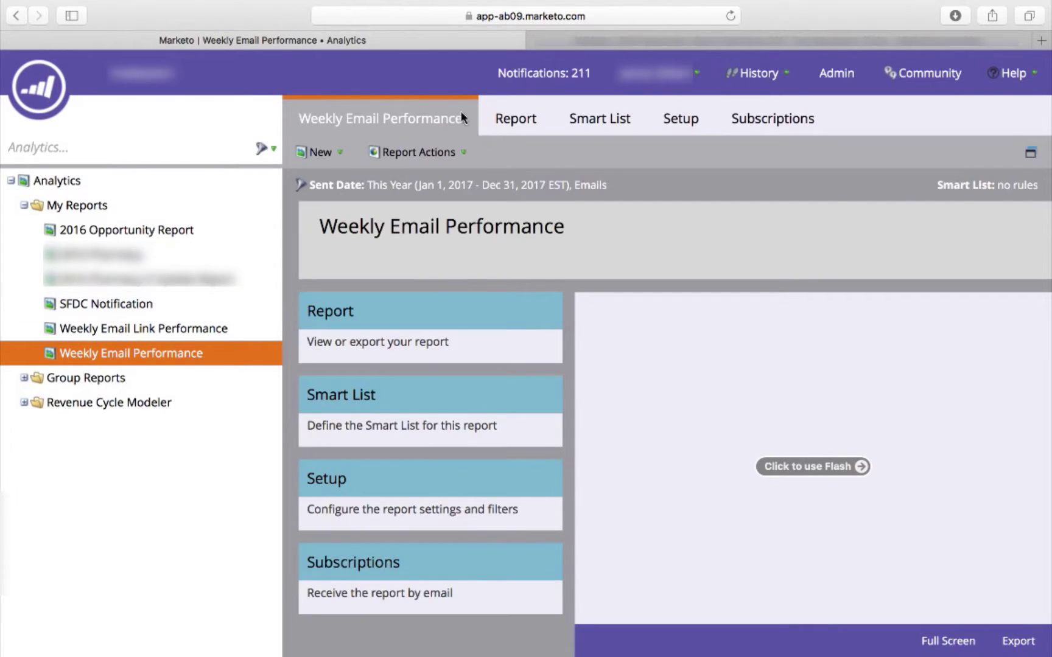
click(682, 133)
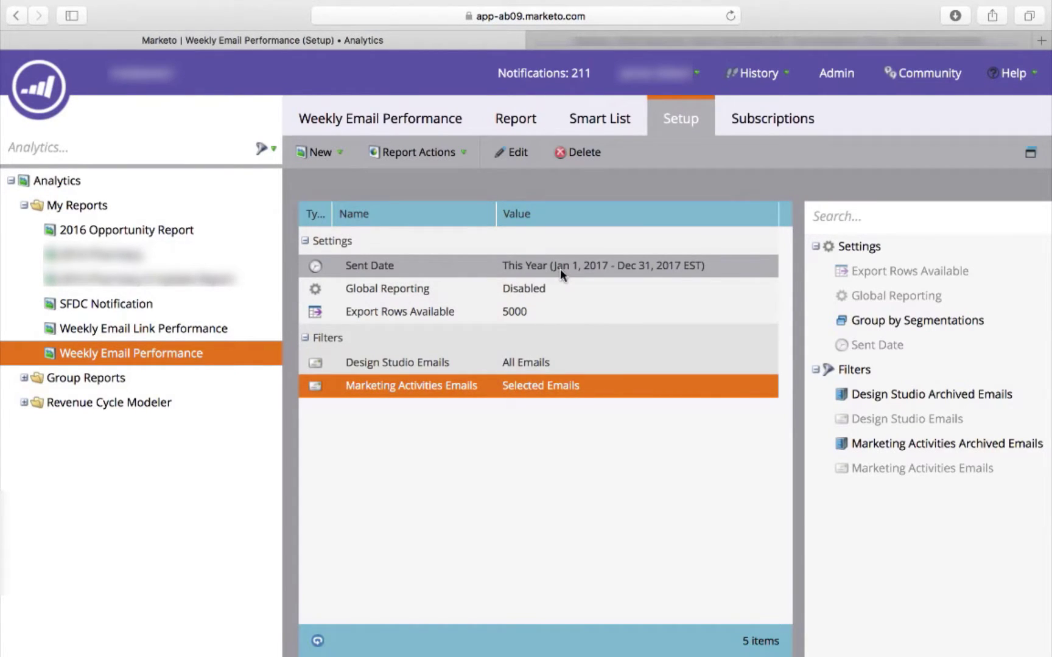
double_click(550, 272)
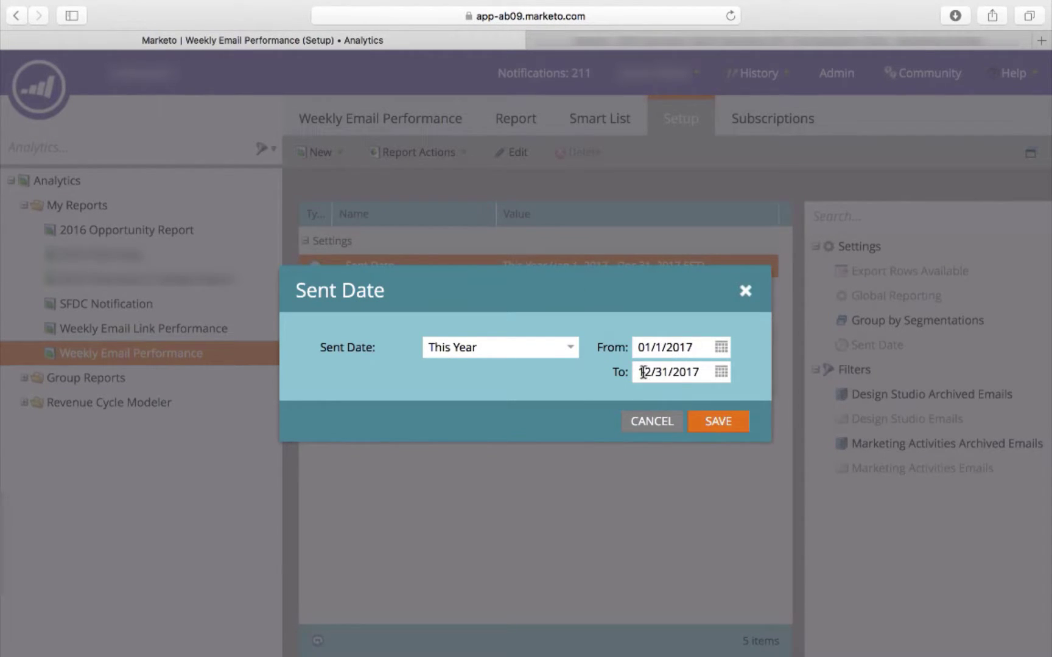
click(707, 372)
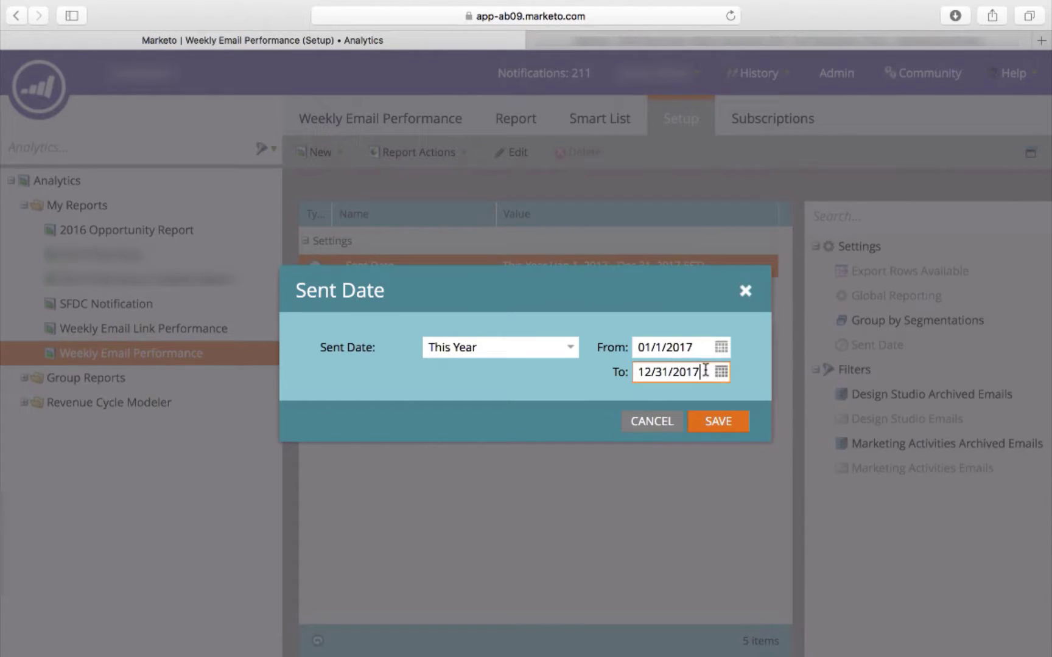
click(571, 348)
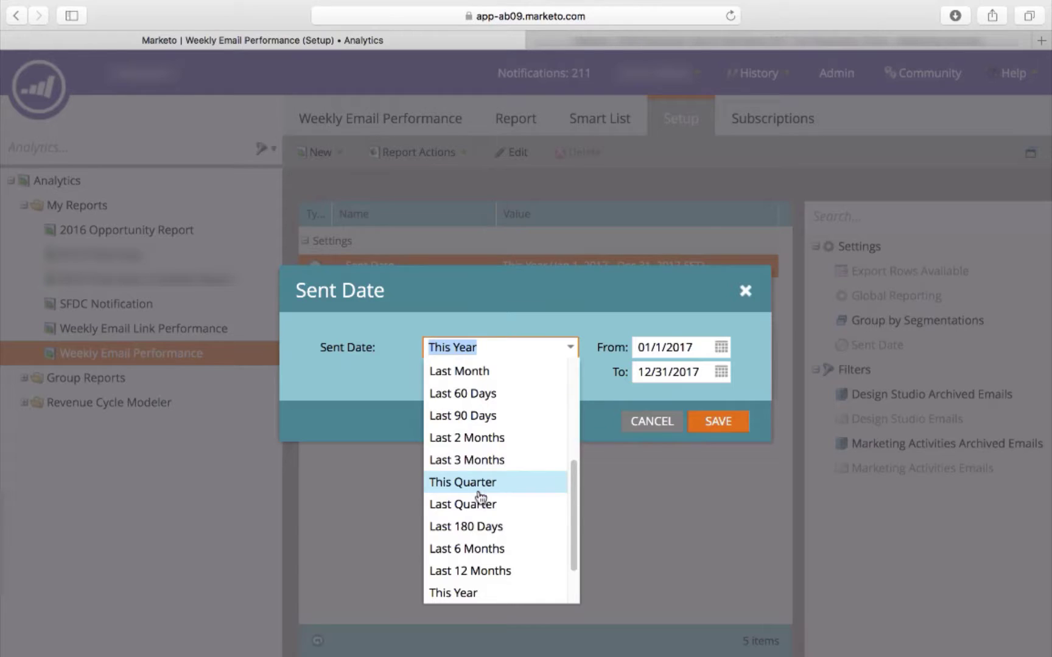
click(485, 556)
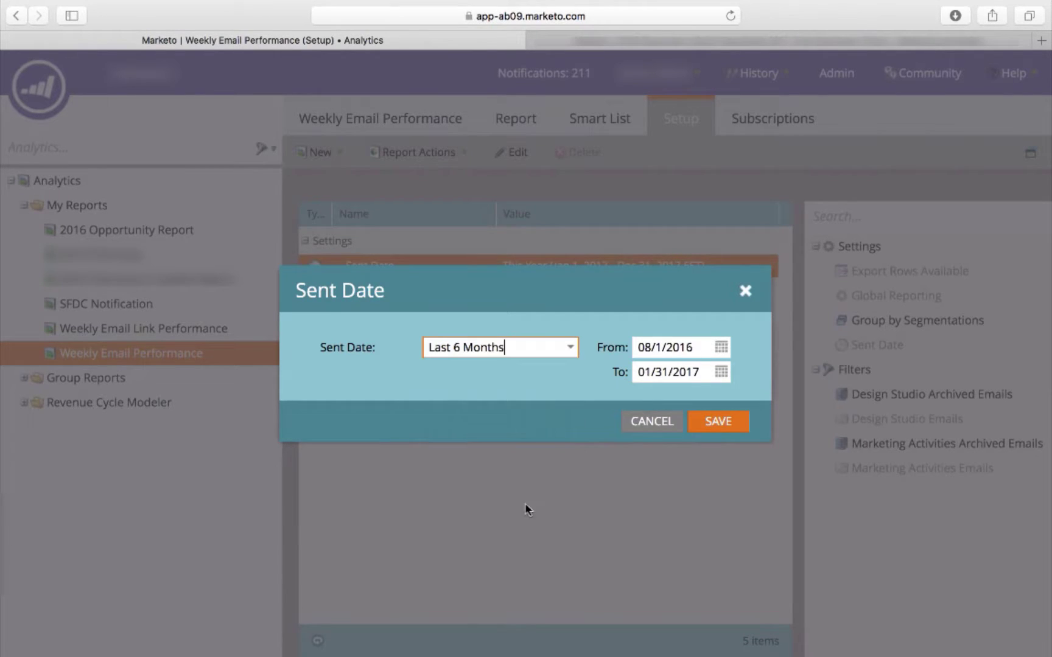
click(707, 423)
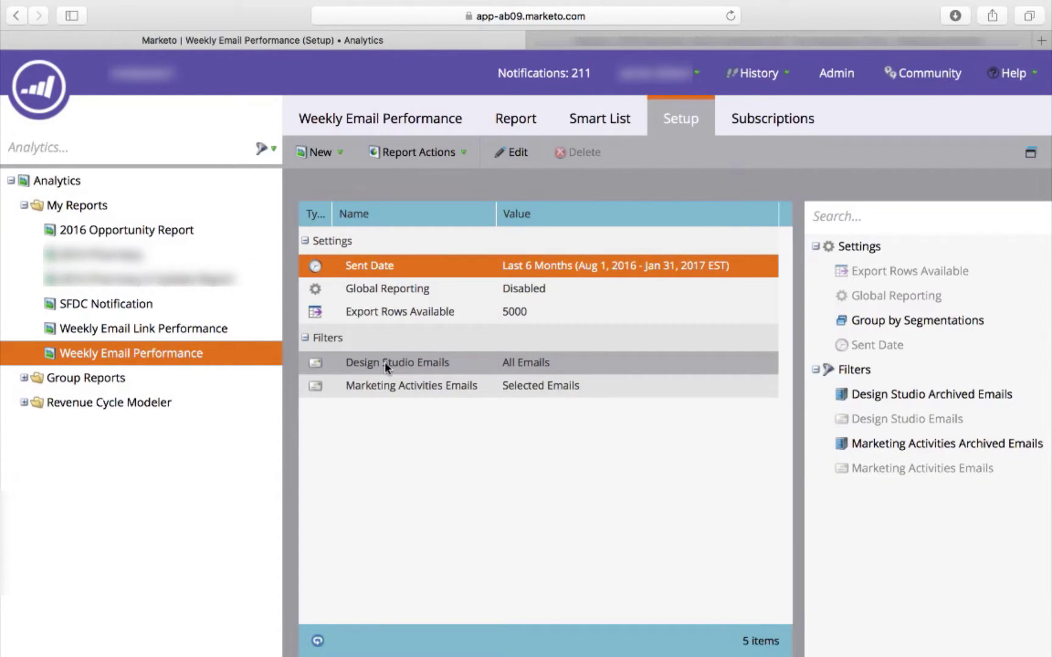
Delete the Design Studio Emails filter and apply the Marketing Activities Emails filter to the entire Default workspace.
right_click(481, 361)
click(521, 396)
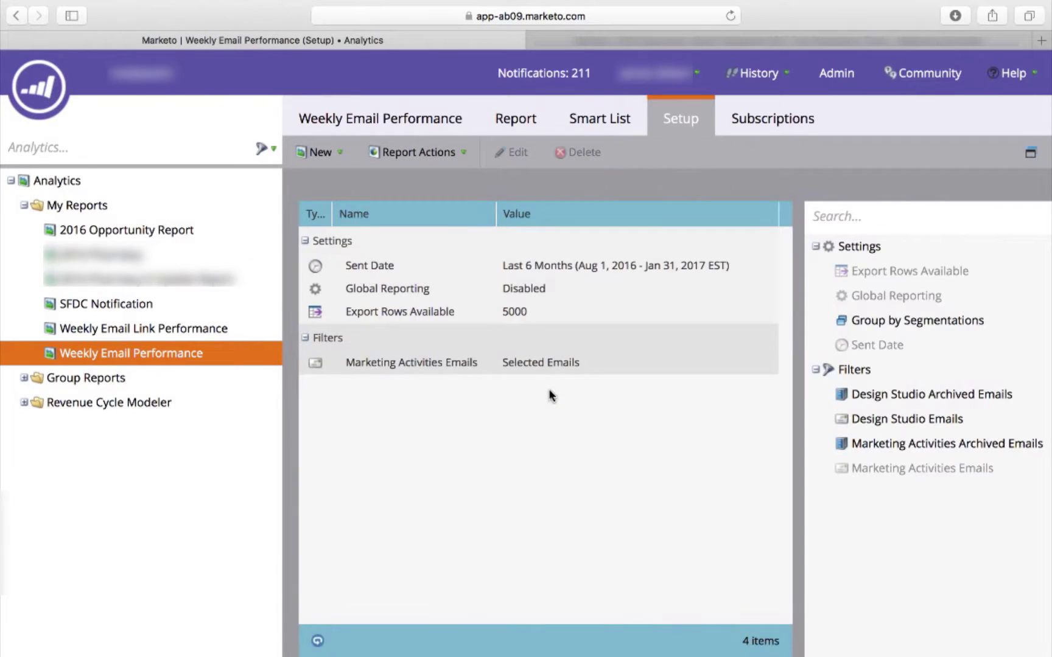
click(512, 372)
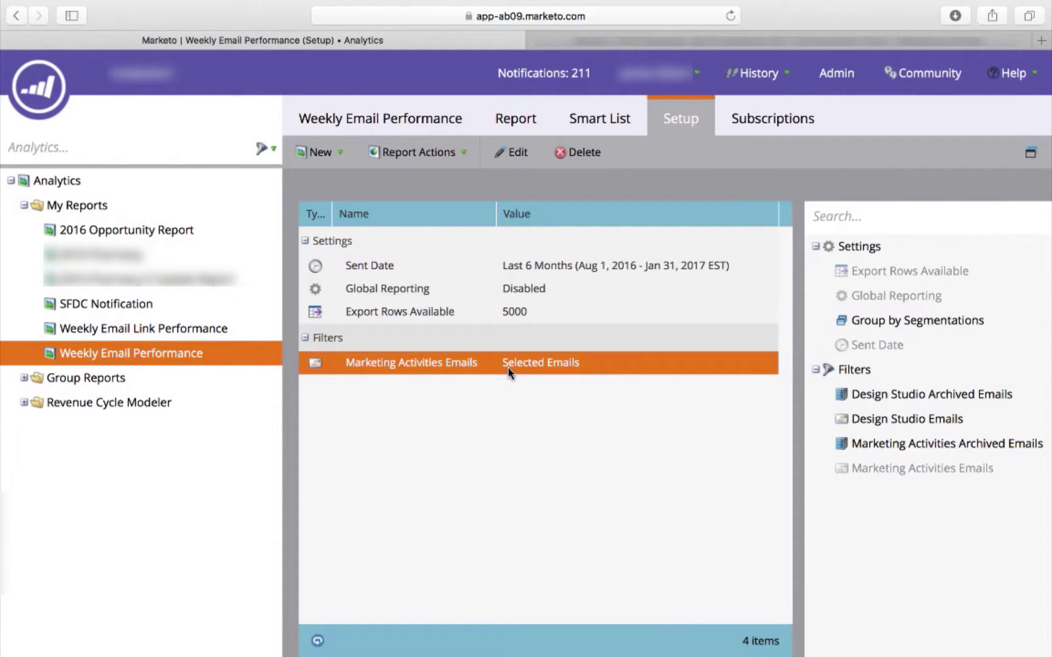
double_click(515, 365)
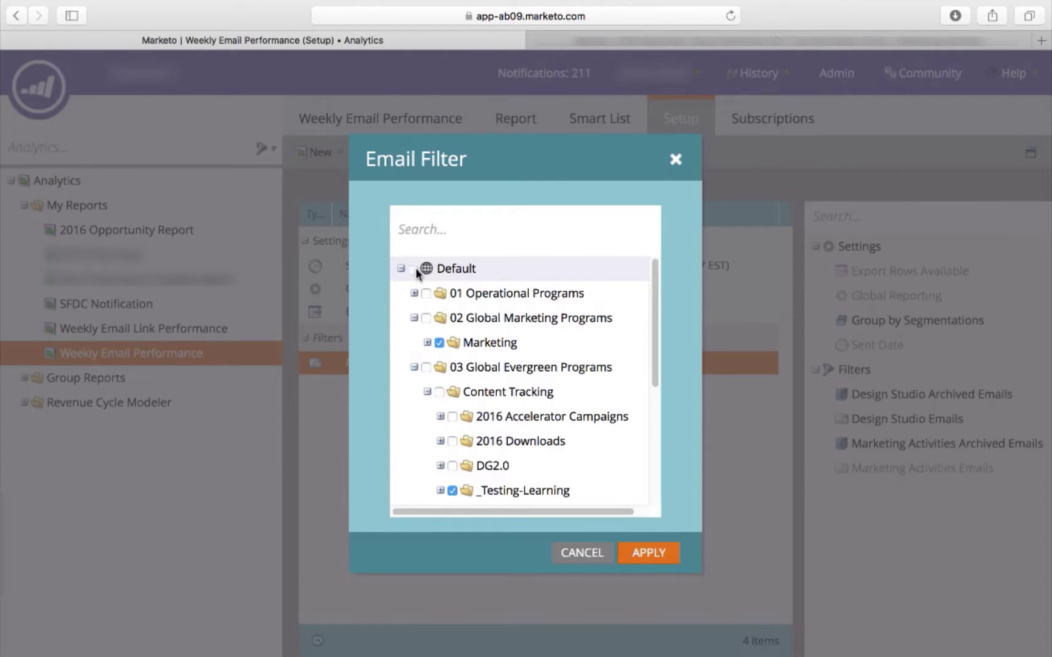
click(414, 268)
click(401, 269)
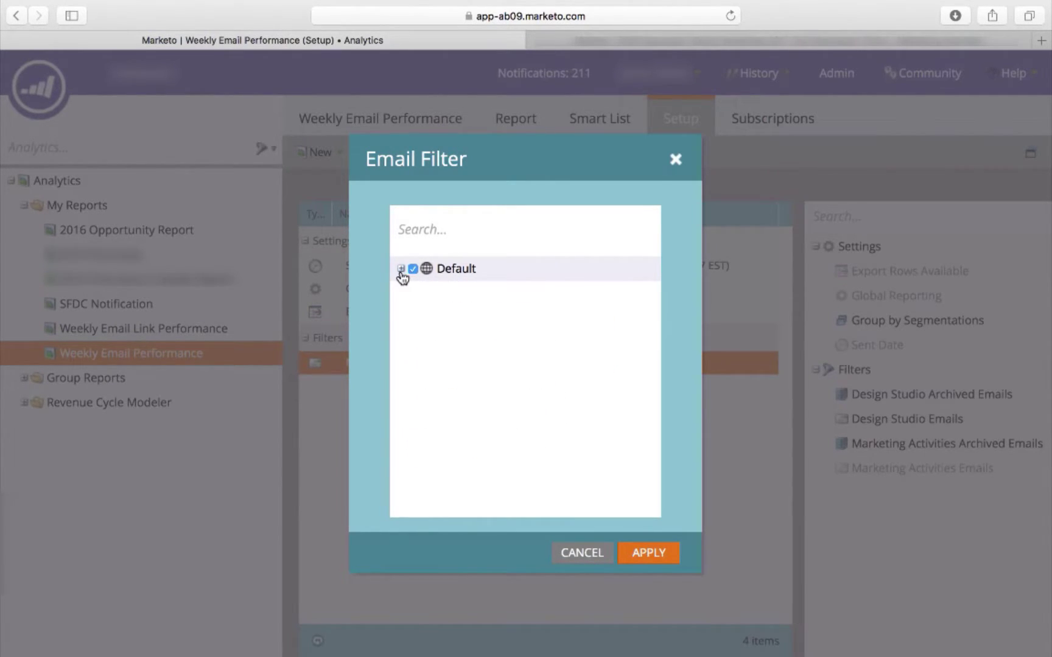
click(401, 270)
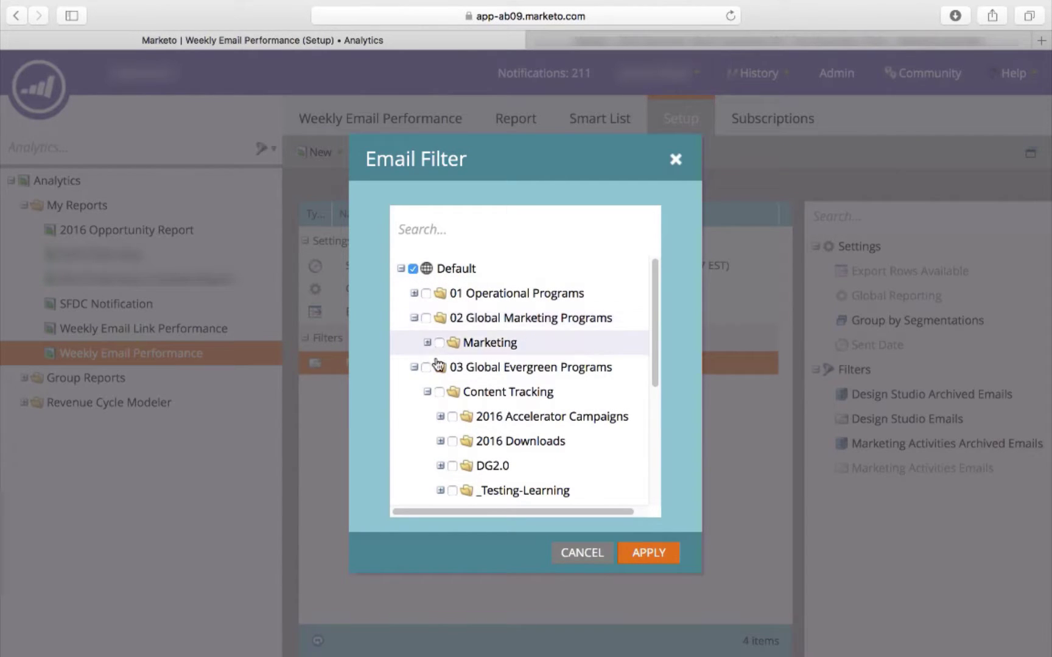
click(401, 269)
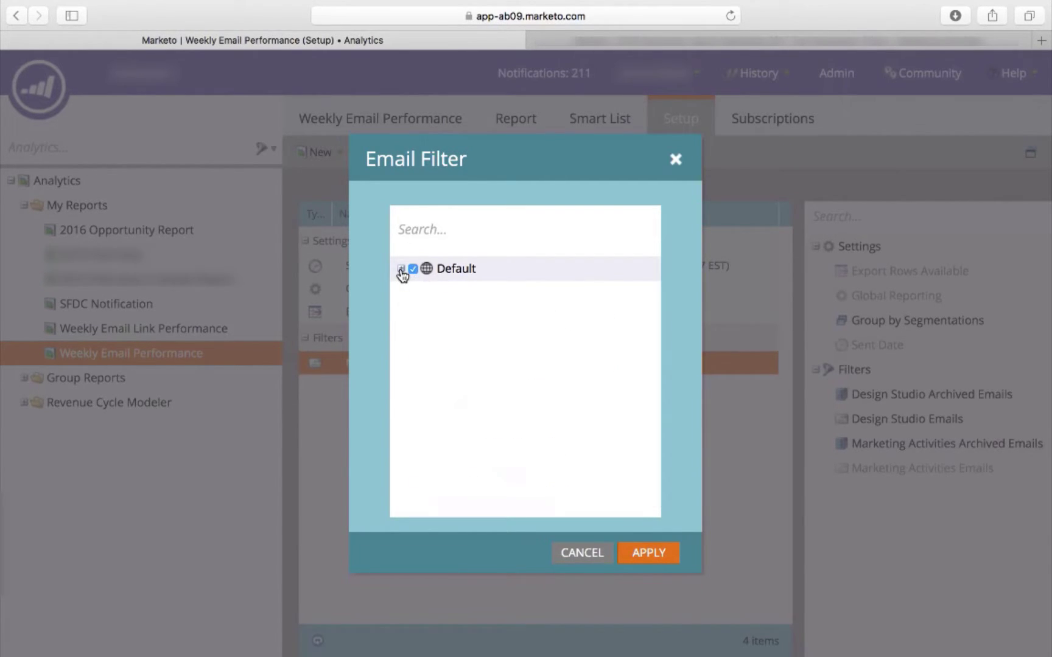
click(650, 554)
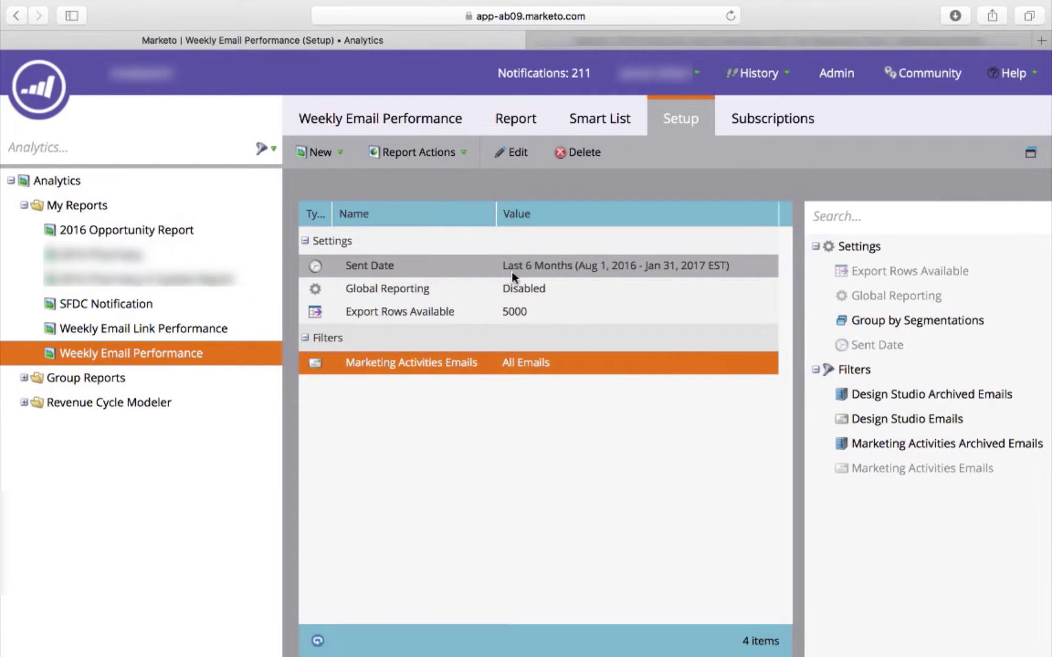
Review the report's Smart List filters and its Setup values.
click(613, 119)
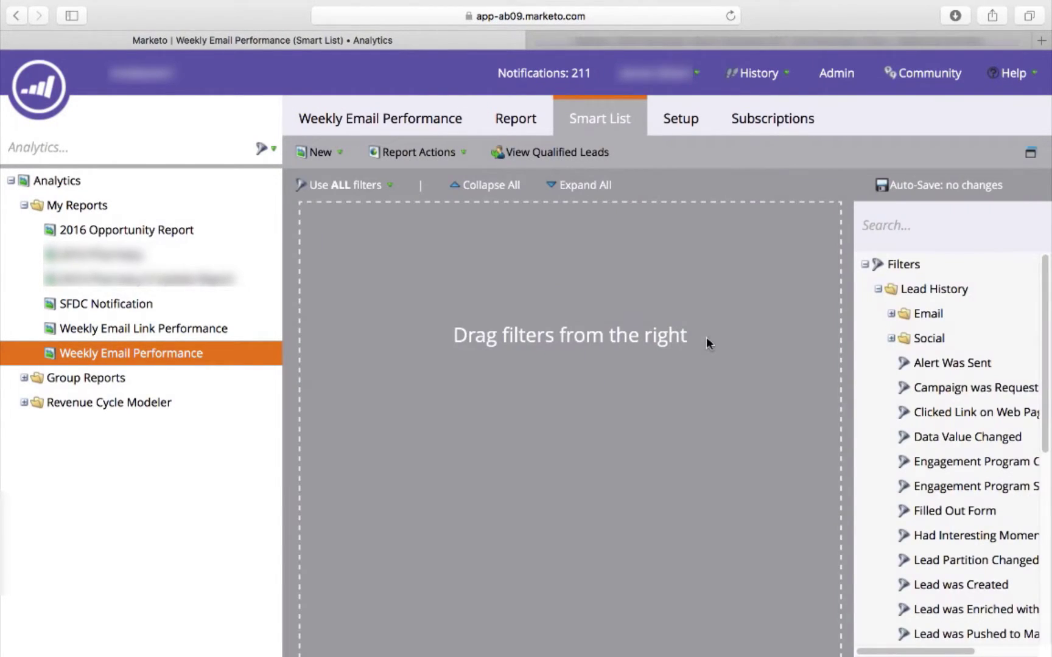
click(681, 123)
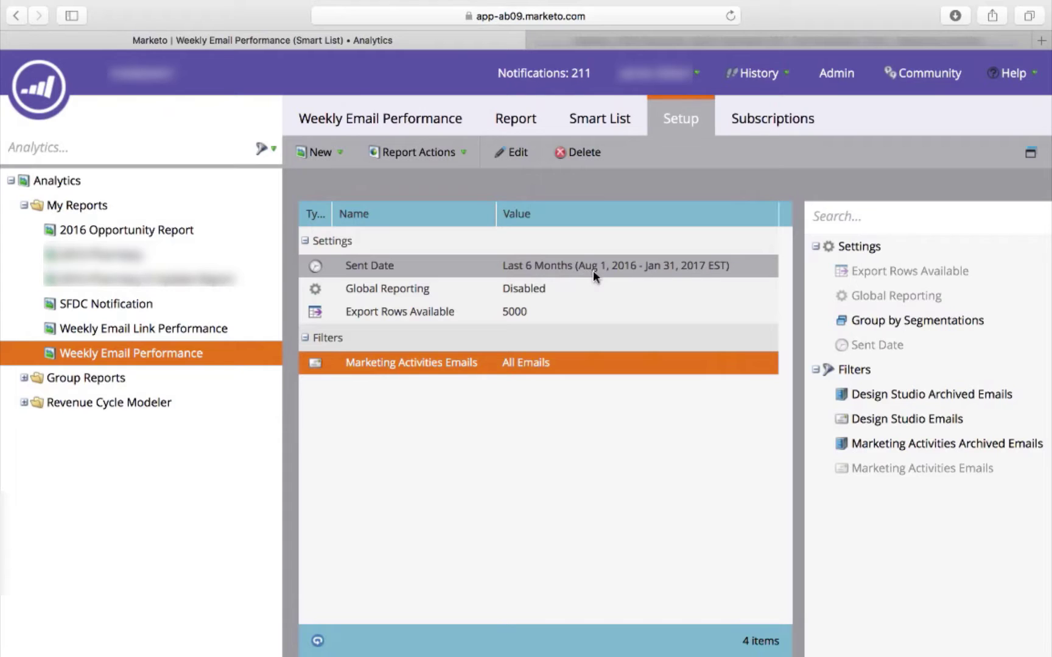
click(618, 121)
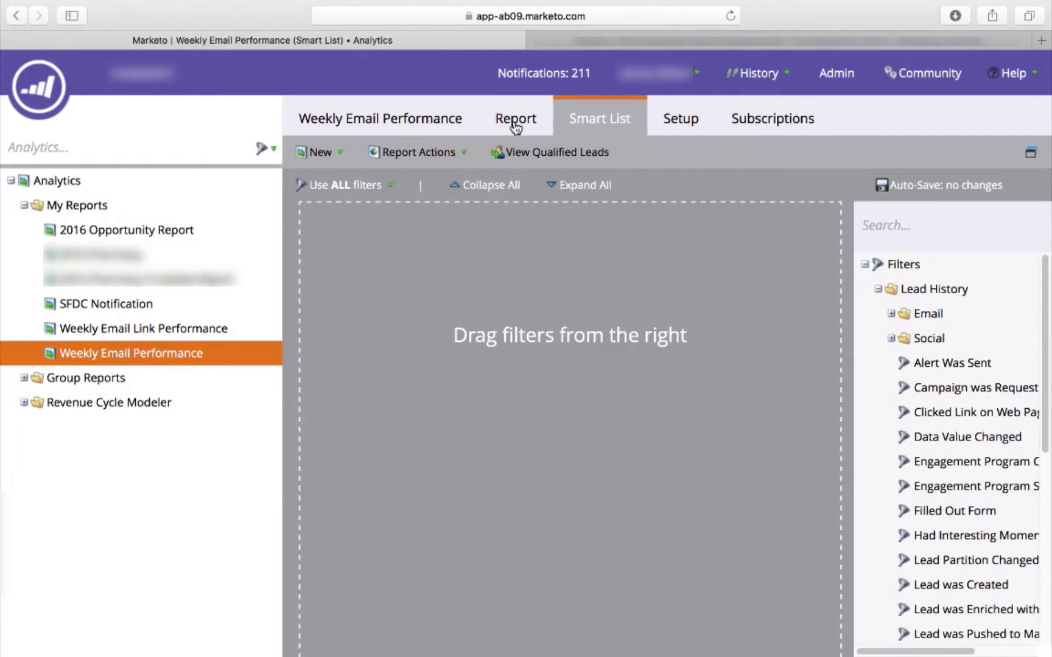
Rename the Weekly Email Performance report as "6 Month Email Performance", save it, and open its report results.
click(414, 128)
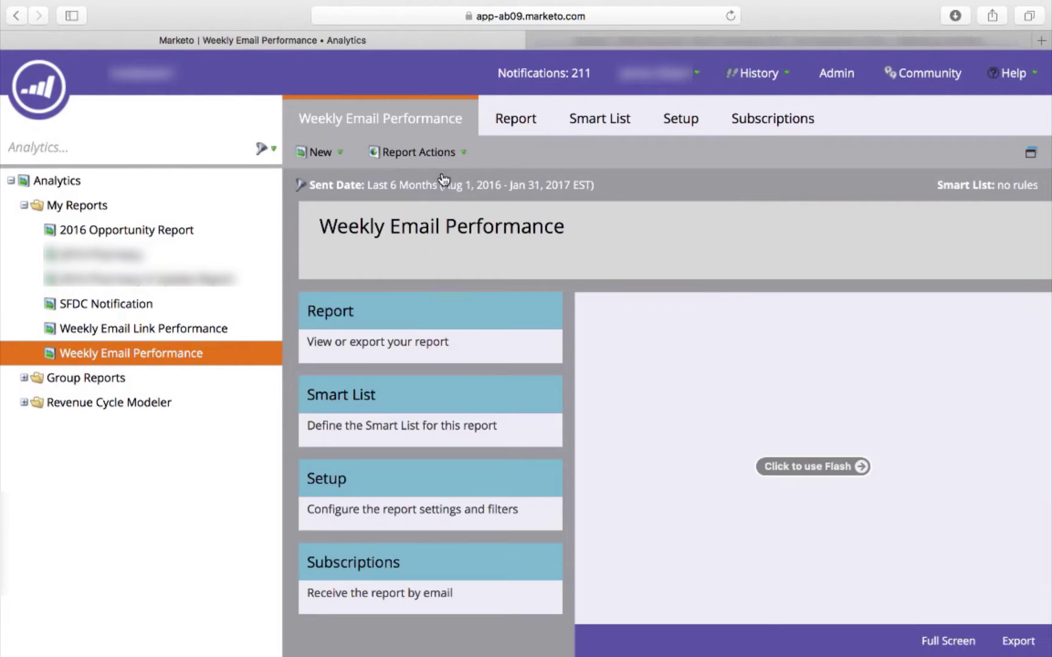
click(407, 239)
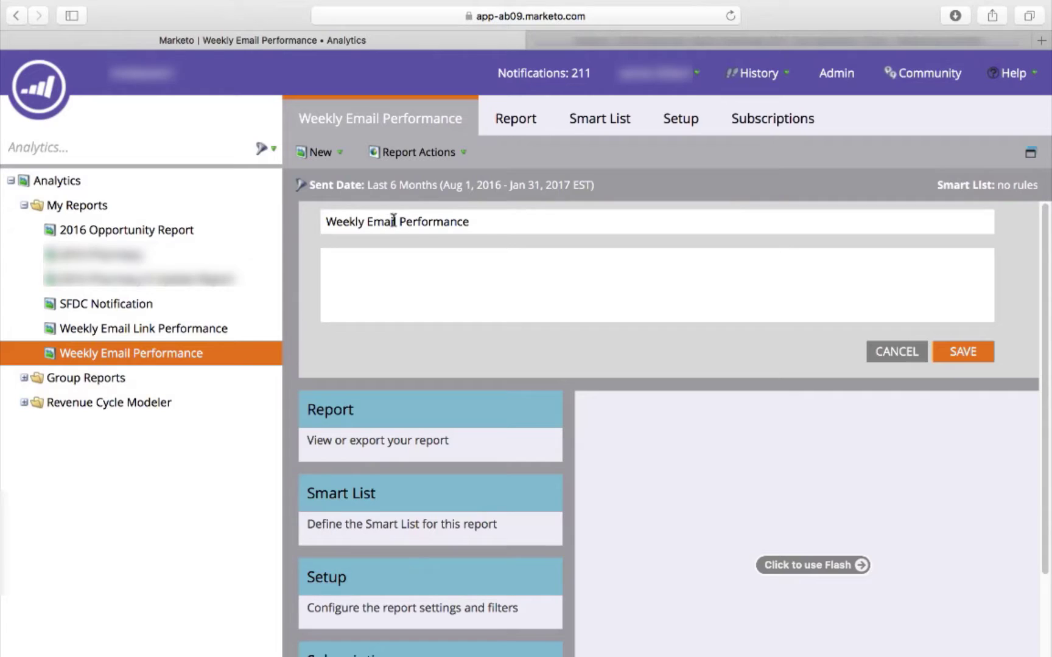
double_click(364, 220)
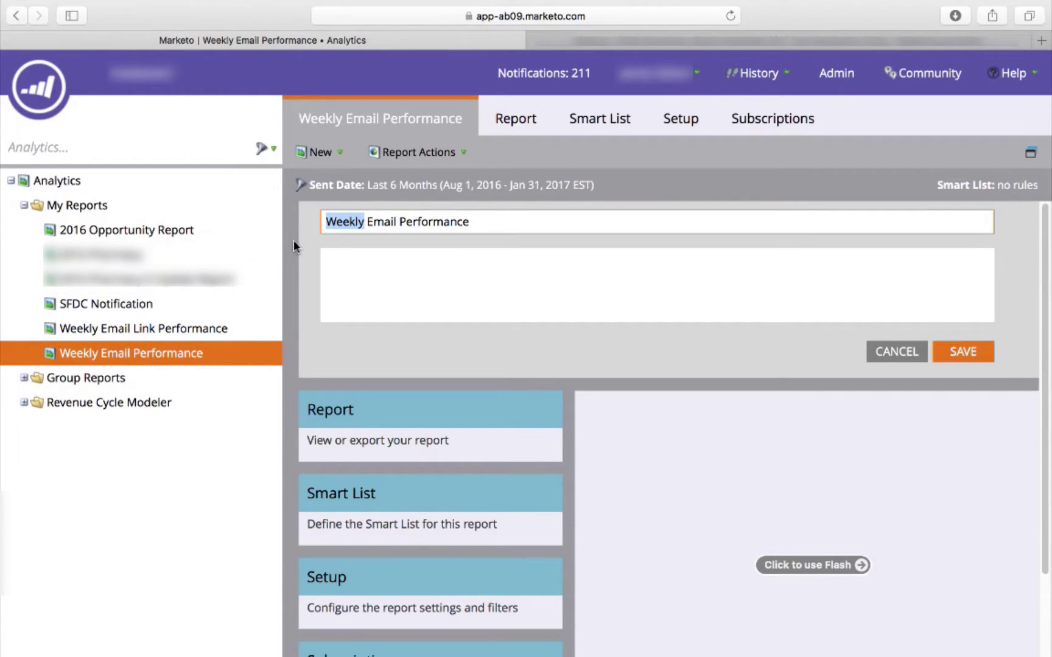
text(6)
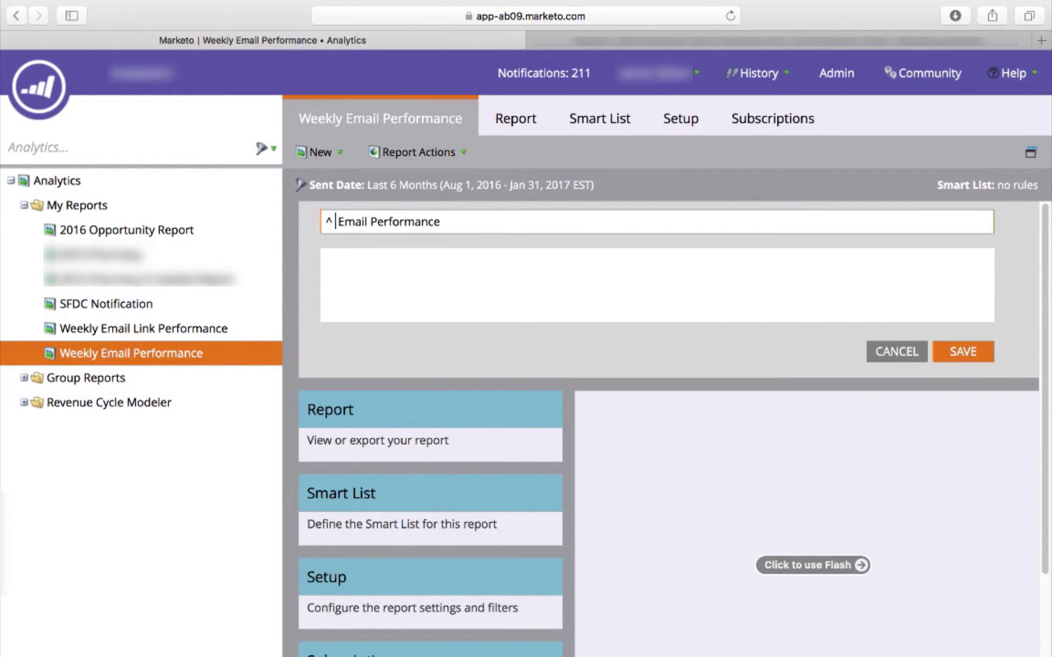
text( Month)
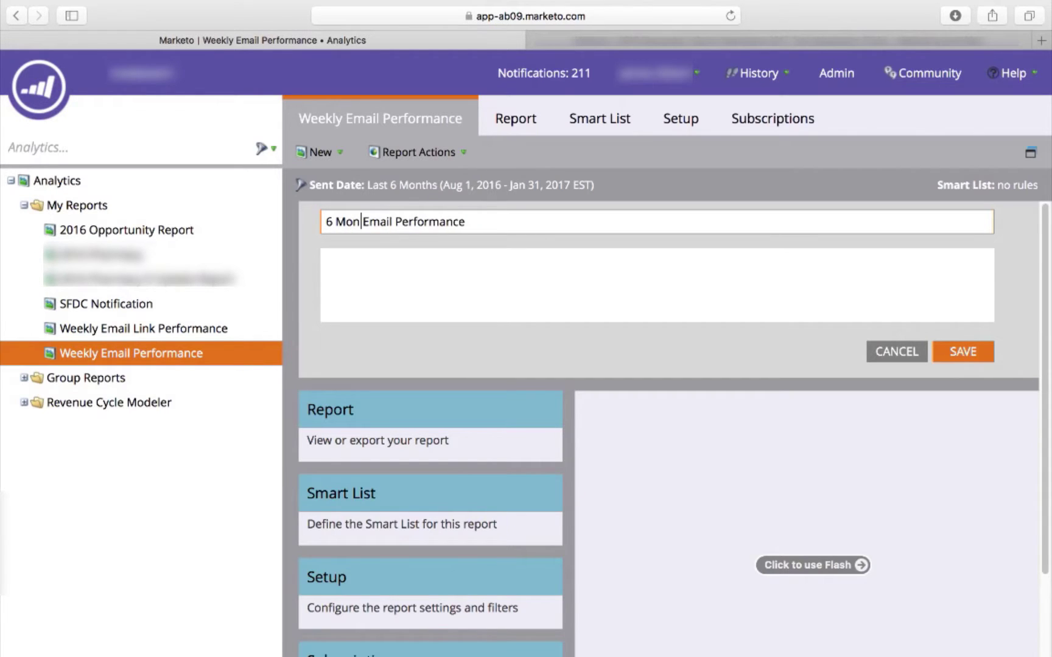
click(974, 352)
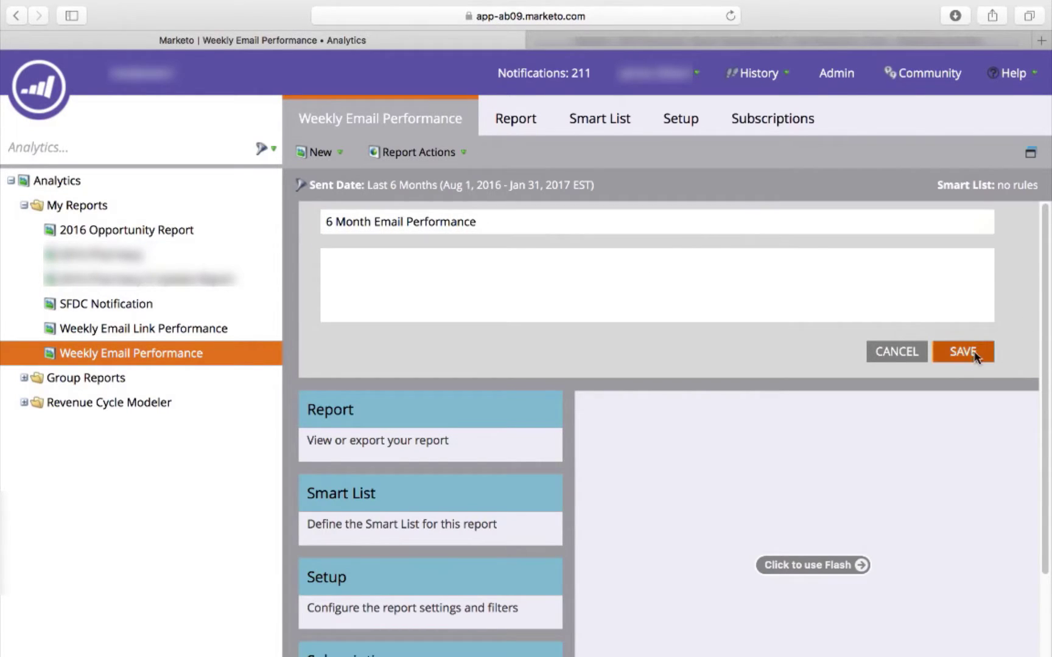
click(541, 125)
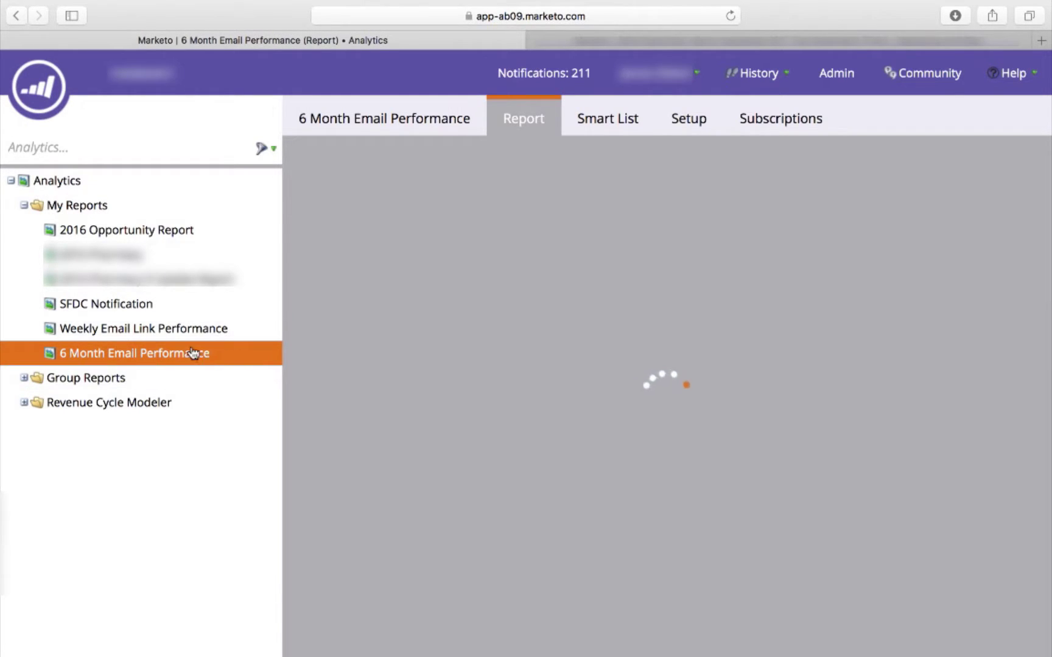
Clone the 6 Month Email Performance report into Analytics (Private), folder My Reports, with the name "30 Day Email Performance".
right_click(131, 361)
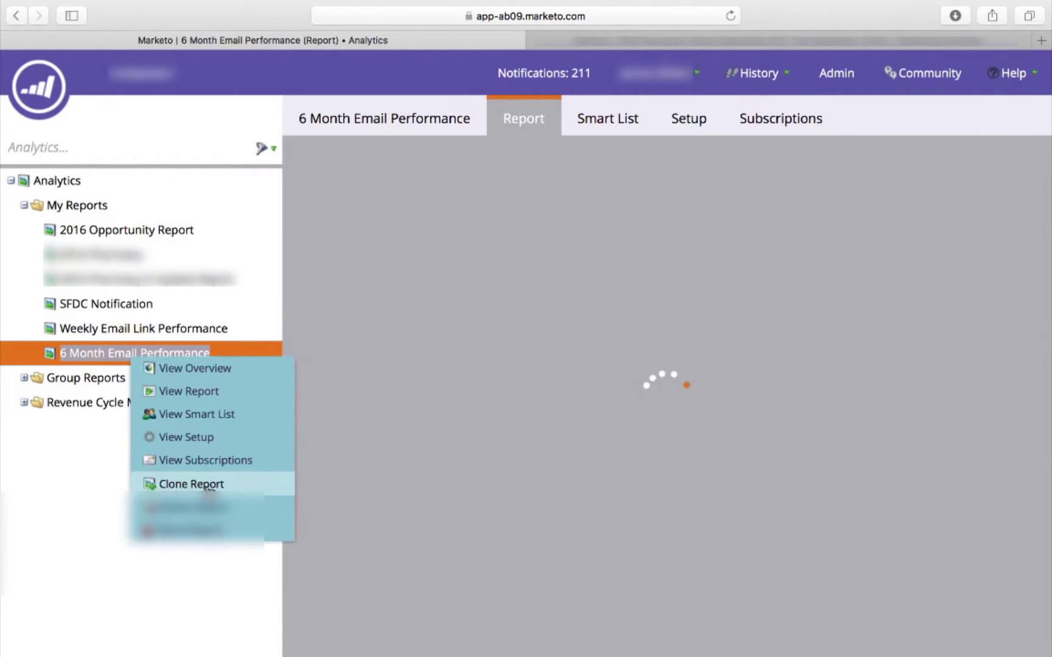
click(208, 485)
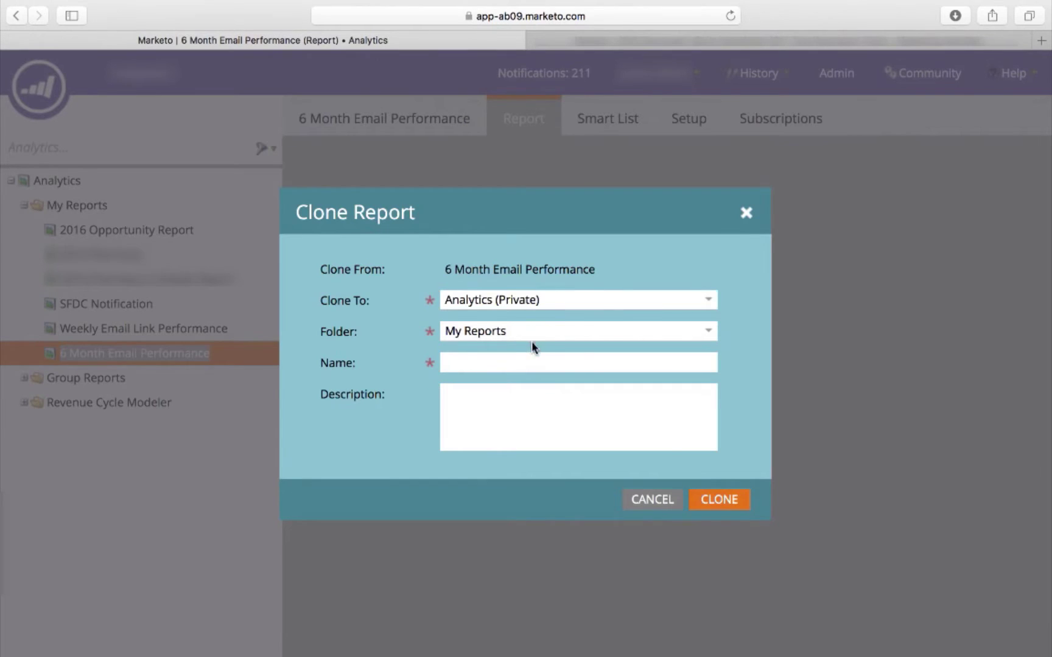
click(522, 332)
click(708, 336)
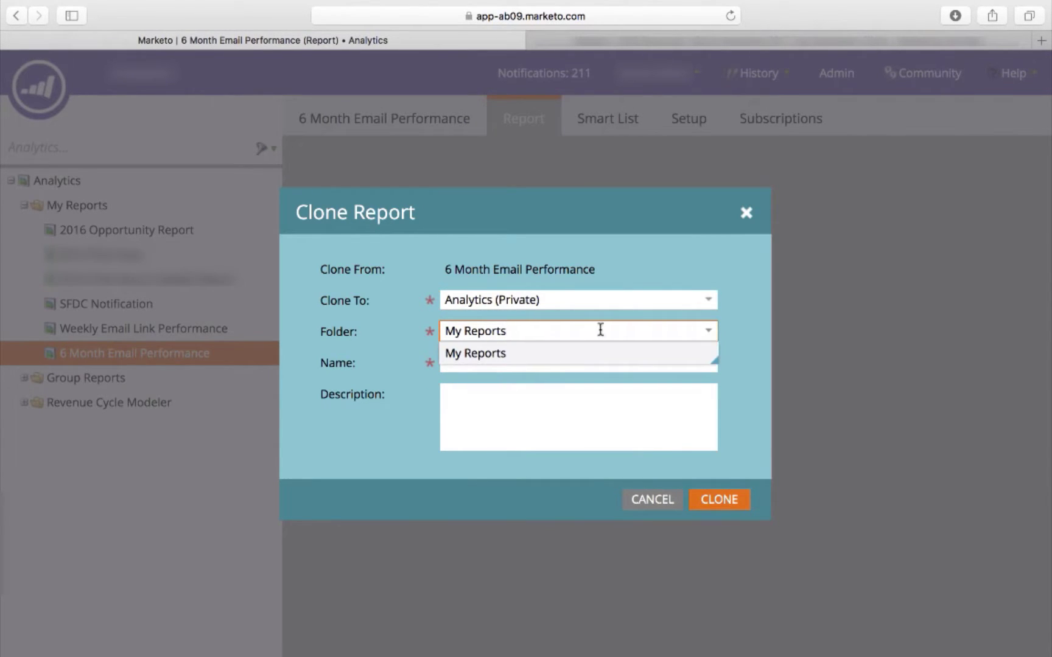
click(547, 406)
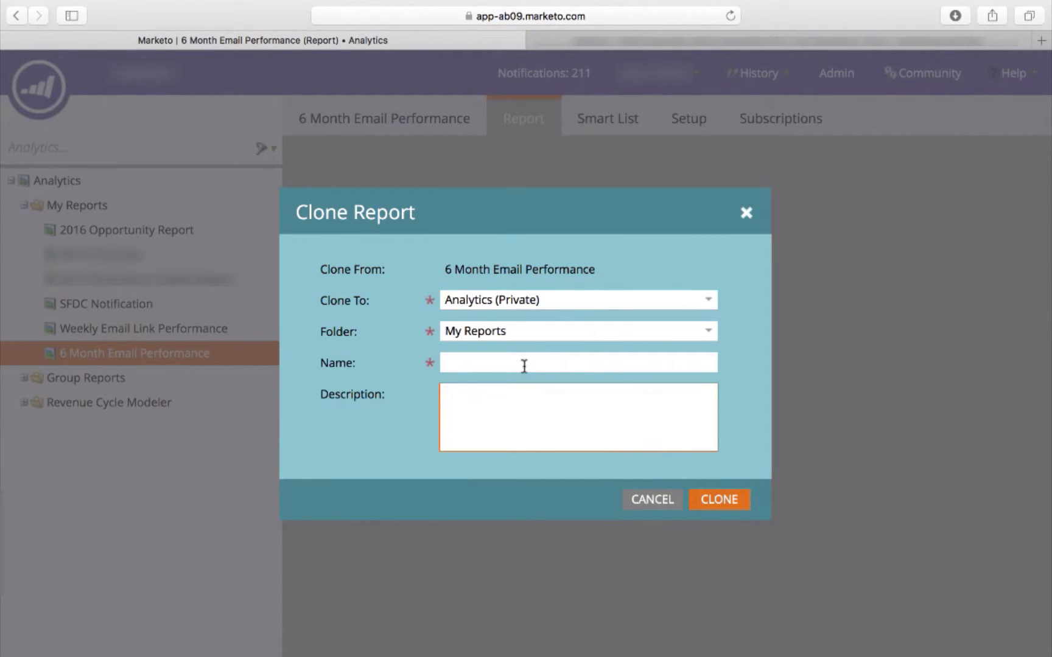
click(524, 363)
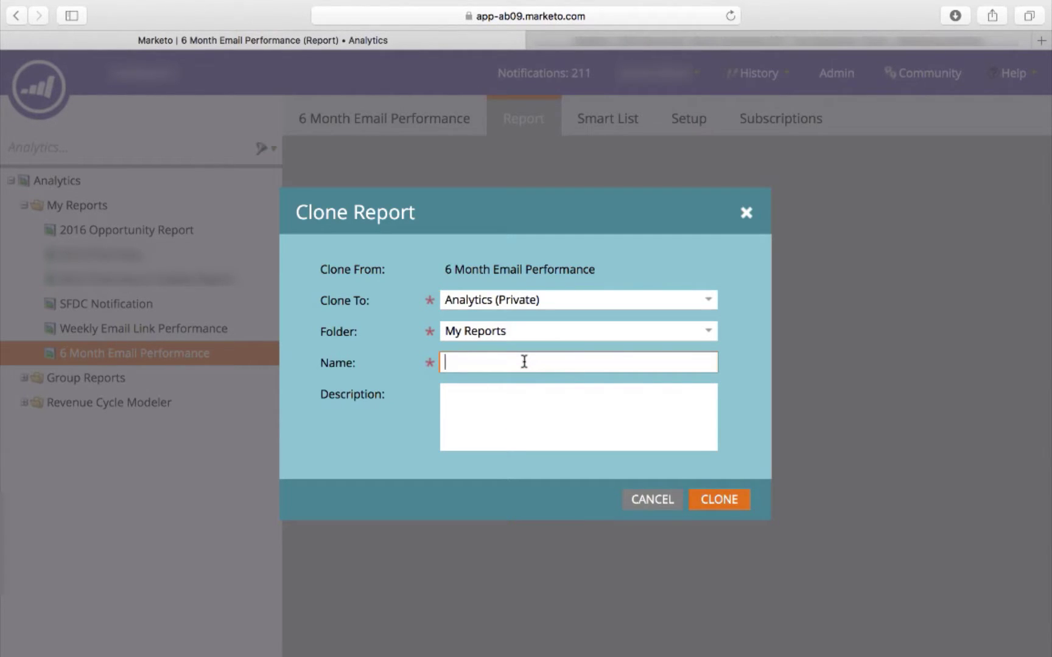
text(30 Day Email Performance)
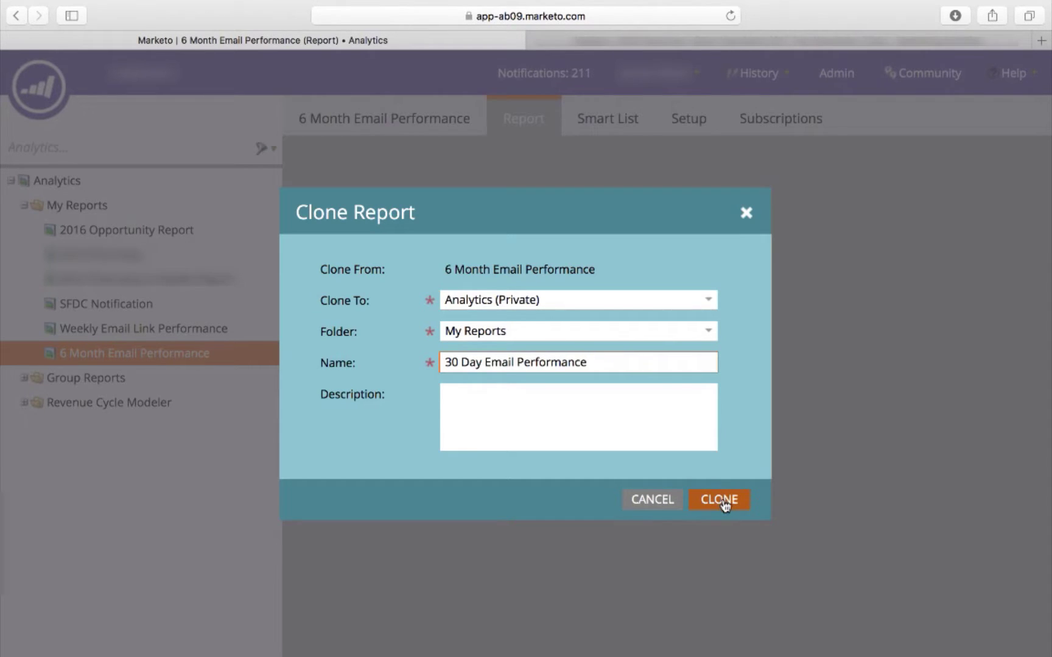
click(504, 309)
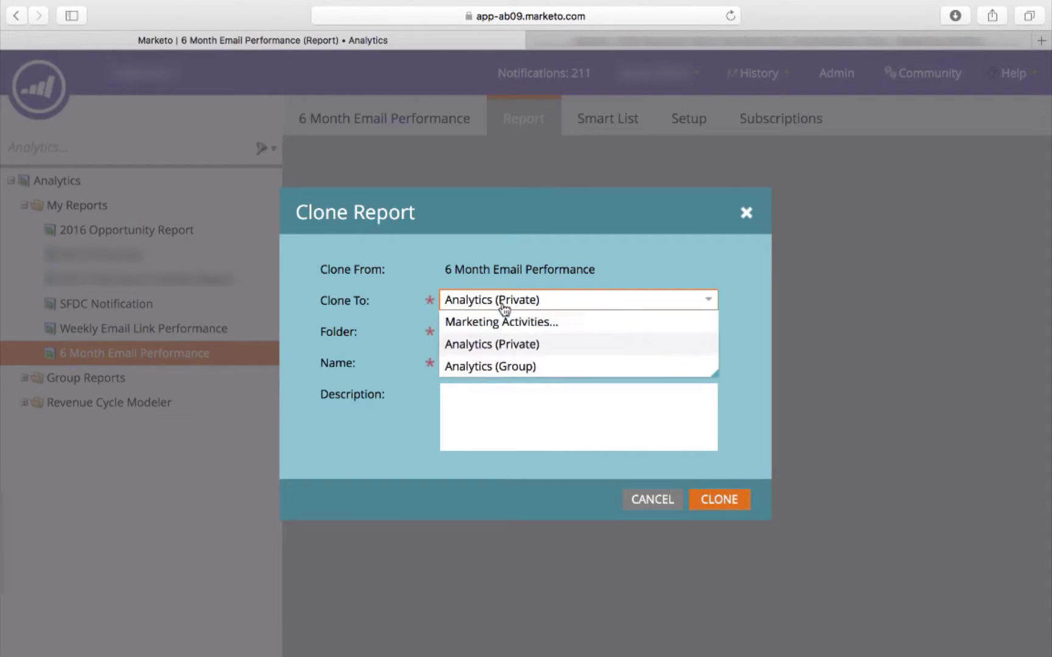
click(515, 346)
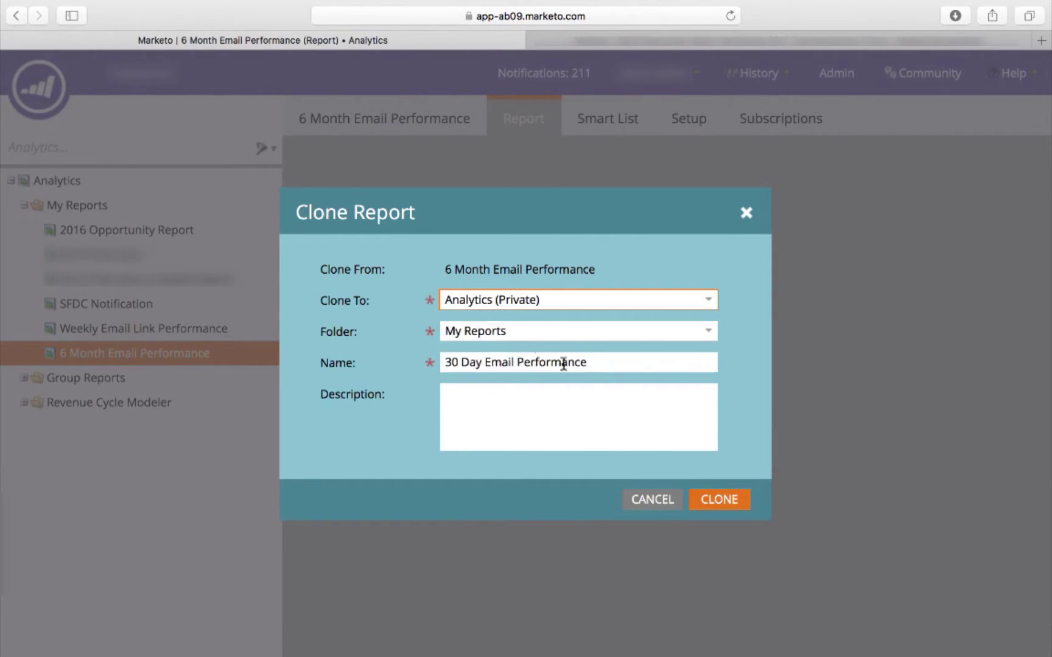
click(706, 332)
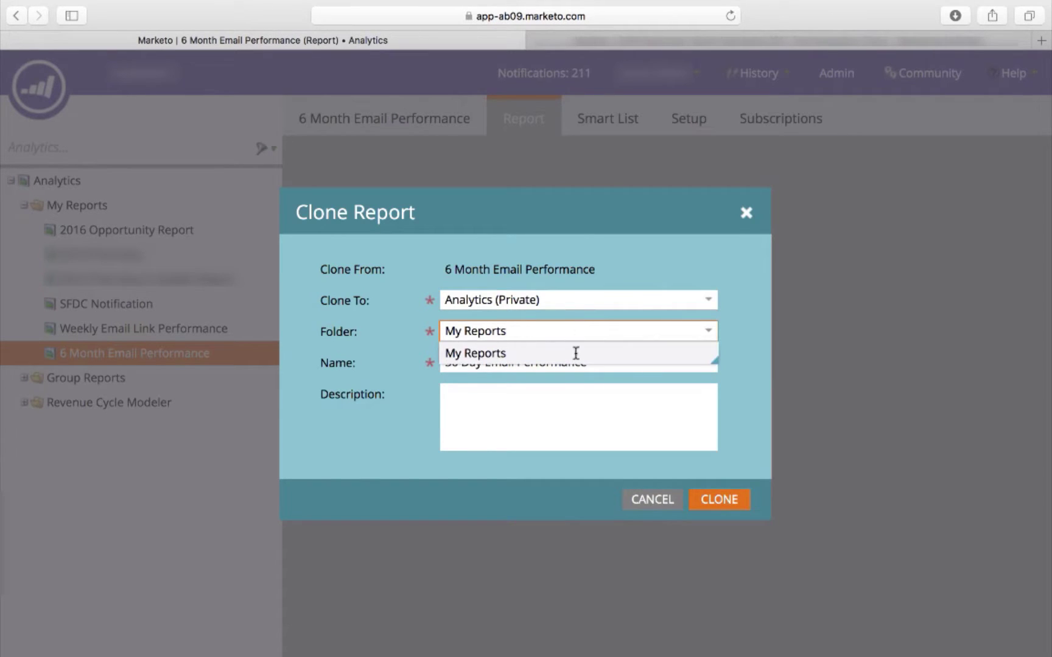
click(613, 417)
click(717, 500)
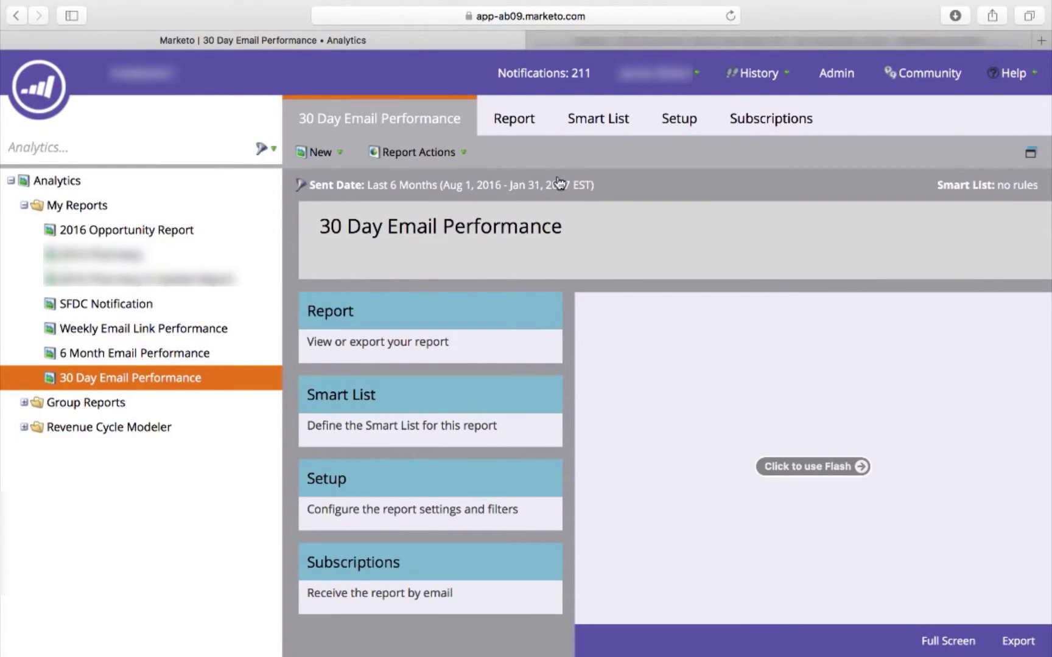
In the setup of the 30 Day Email Performance report, set the Sent Date to Last 30 Days and save it.
click(672, 119)
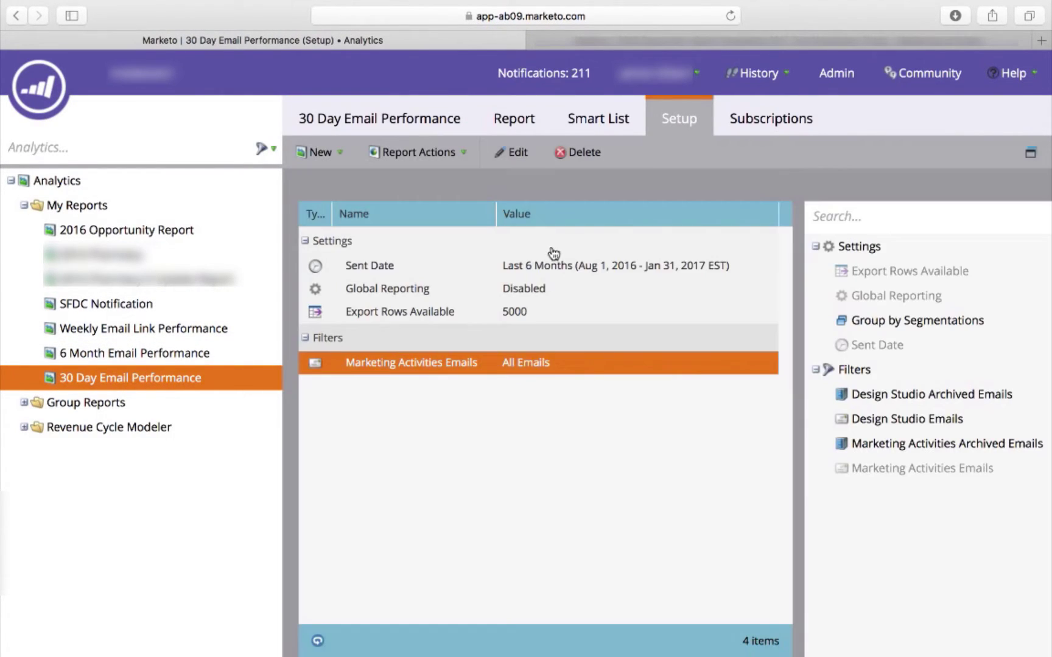
double_click(556, 267)
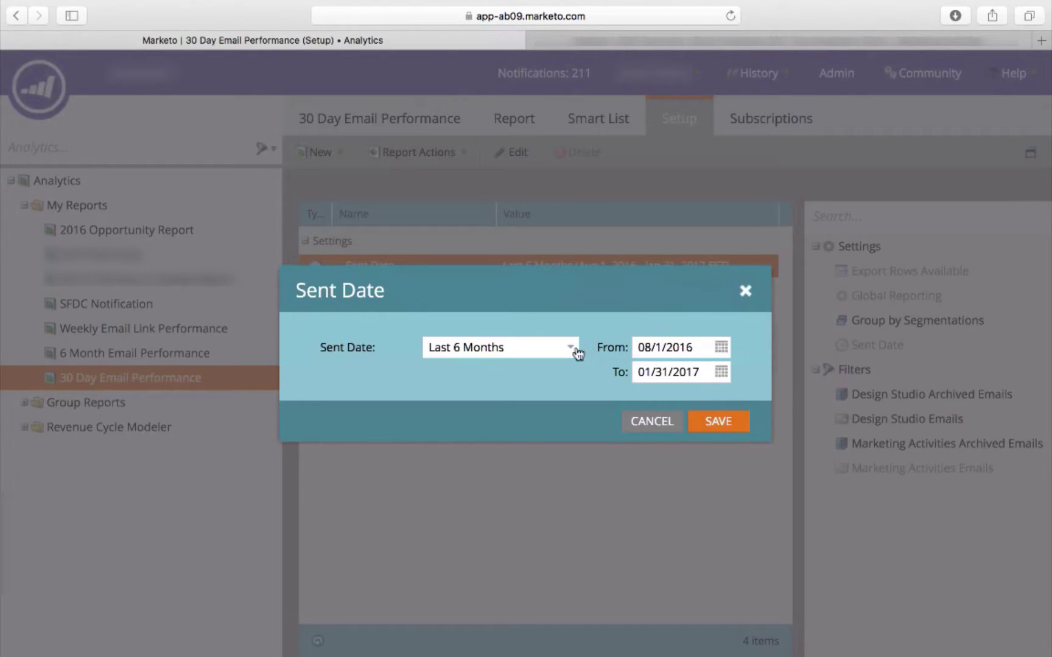
click(572, 348)
click(493, 394)
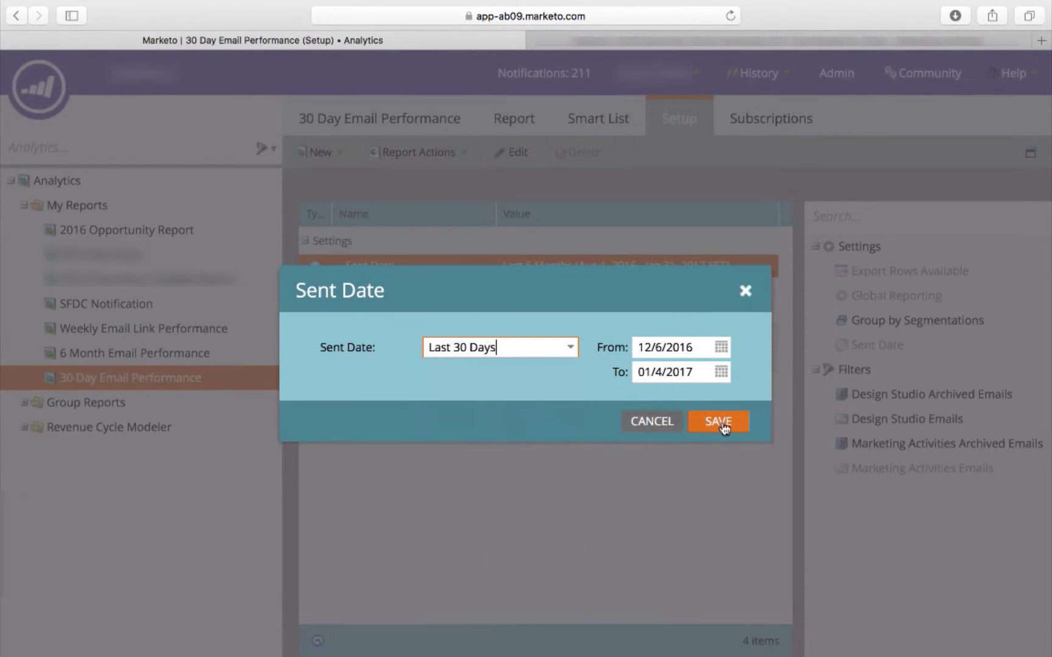
click(715, 423)
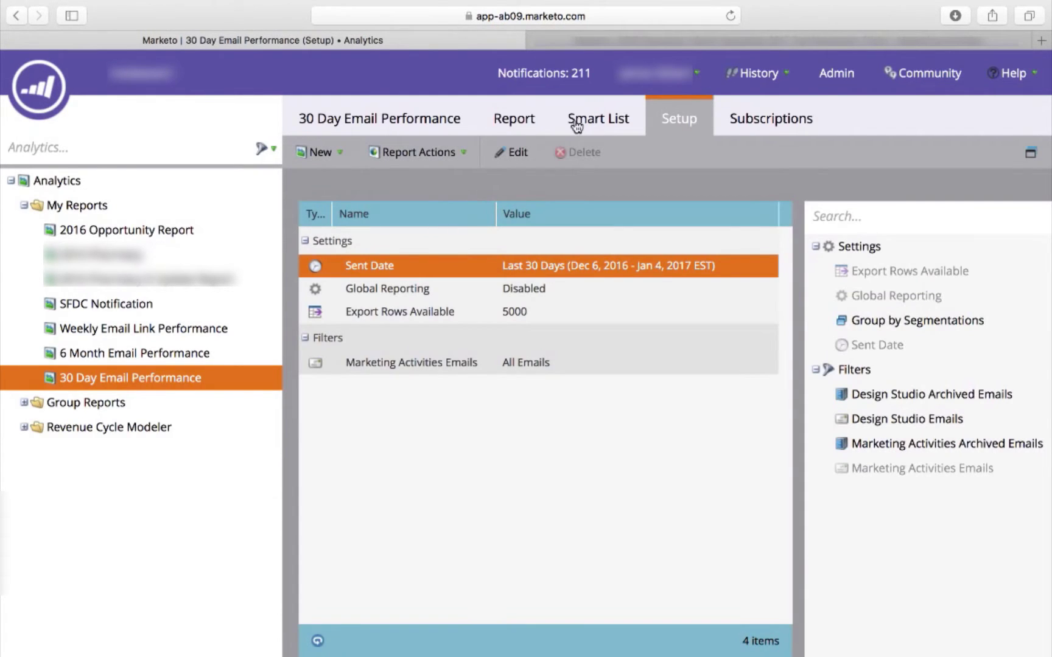
View the 30 Day Email Performance results down to the totals row, widening the Email Name column.
click(526, 119)
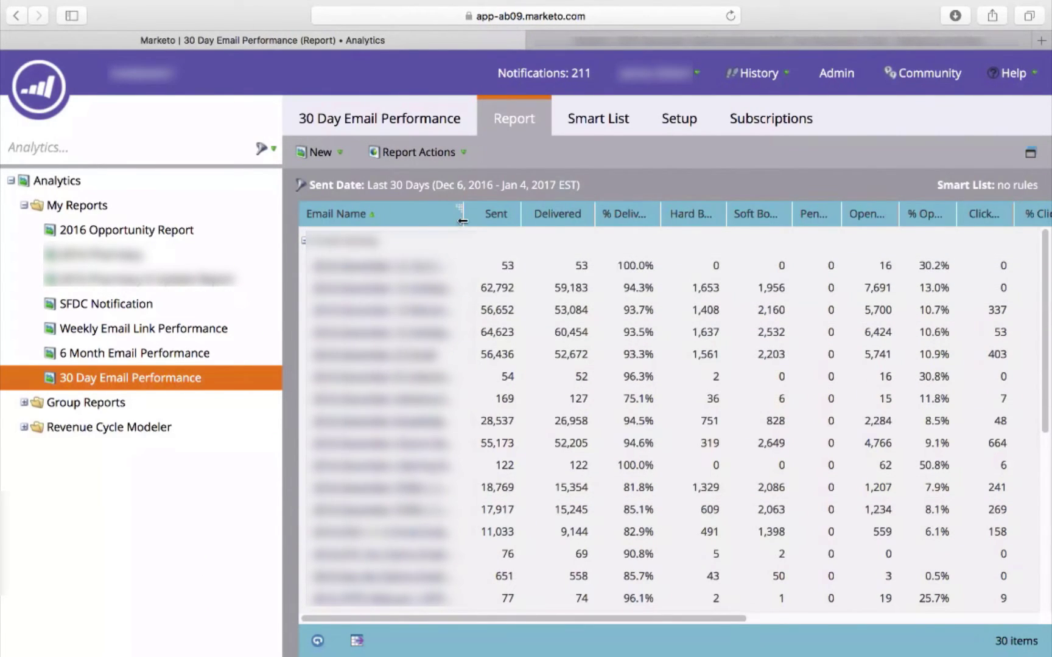
drag(463, 220, 509, 220)
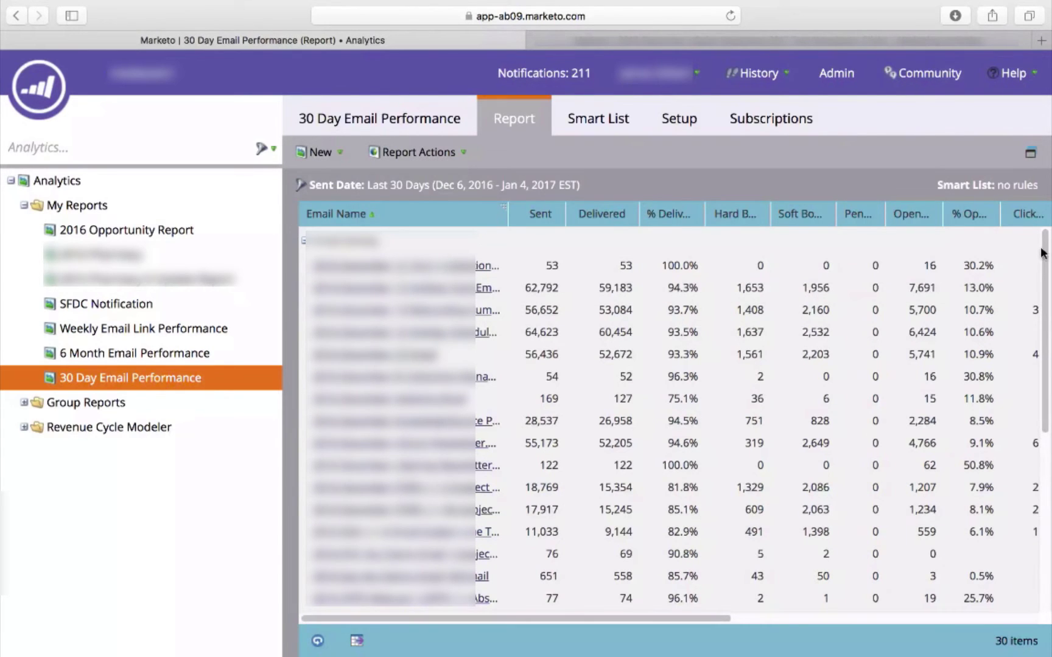
drag(1047, 252, 1048, 436)
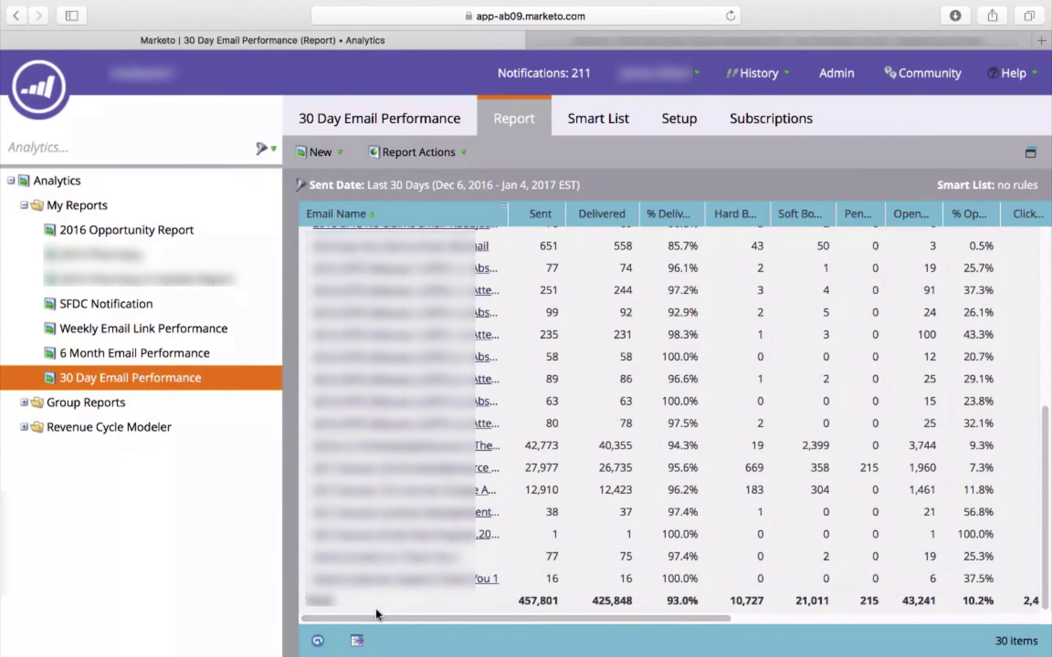
drag(515, 615, 458, 633)
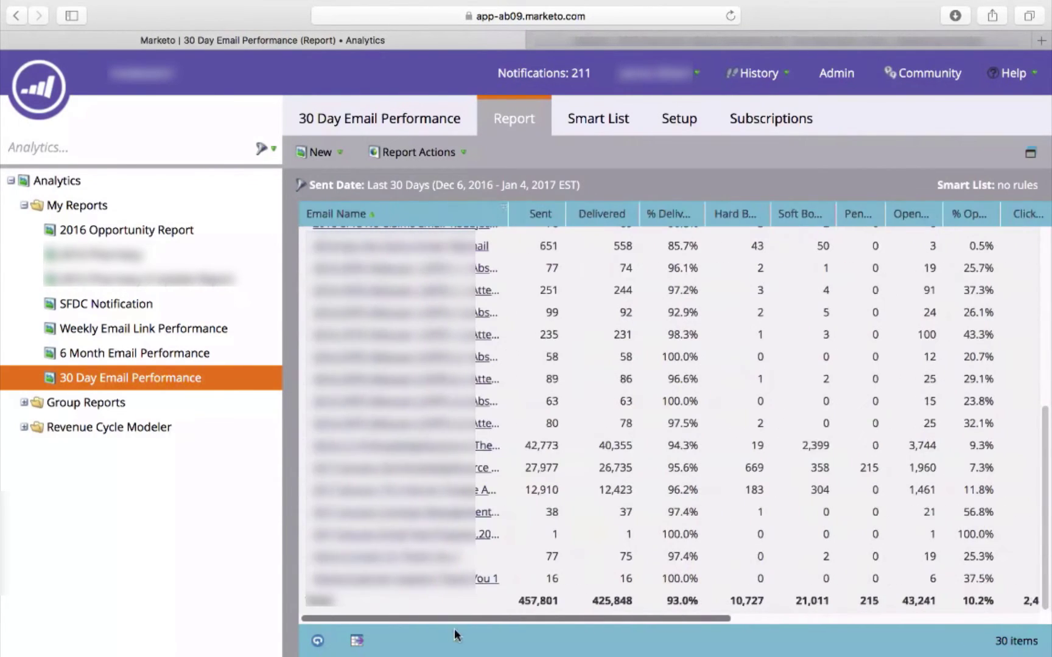
Export the 30 Day Email Performance report and open the downloaded .xls file.
click(369, 652)
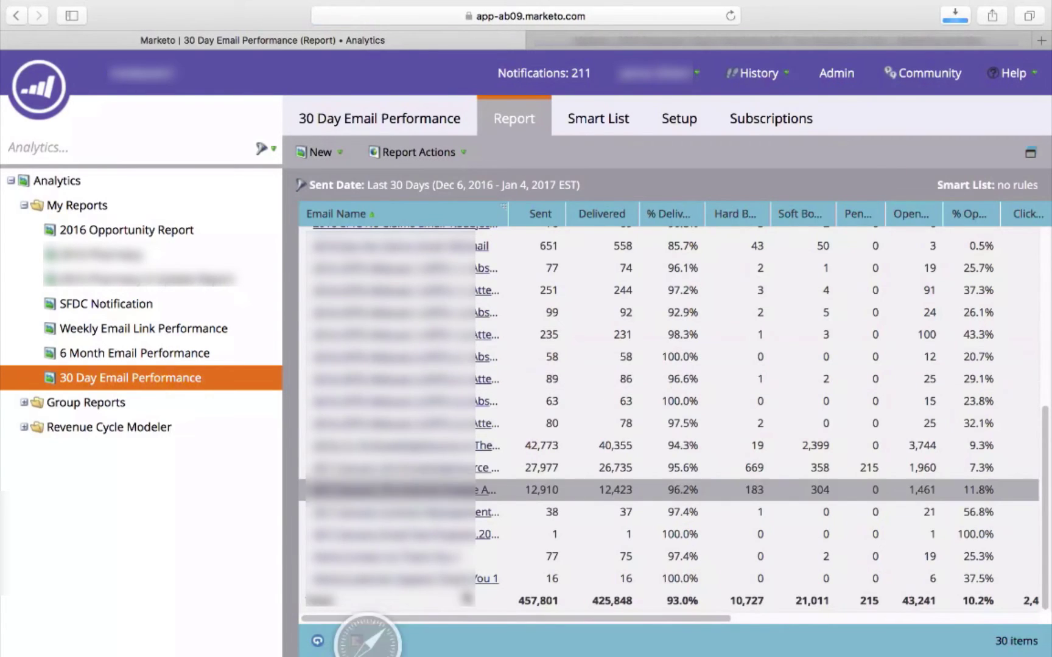
right_click(957, 17)
click(957, 17)
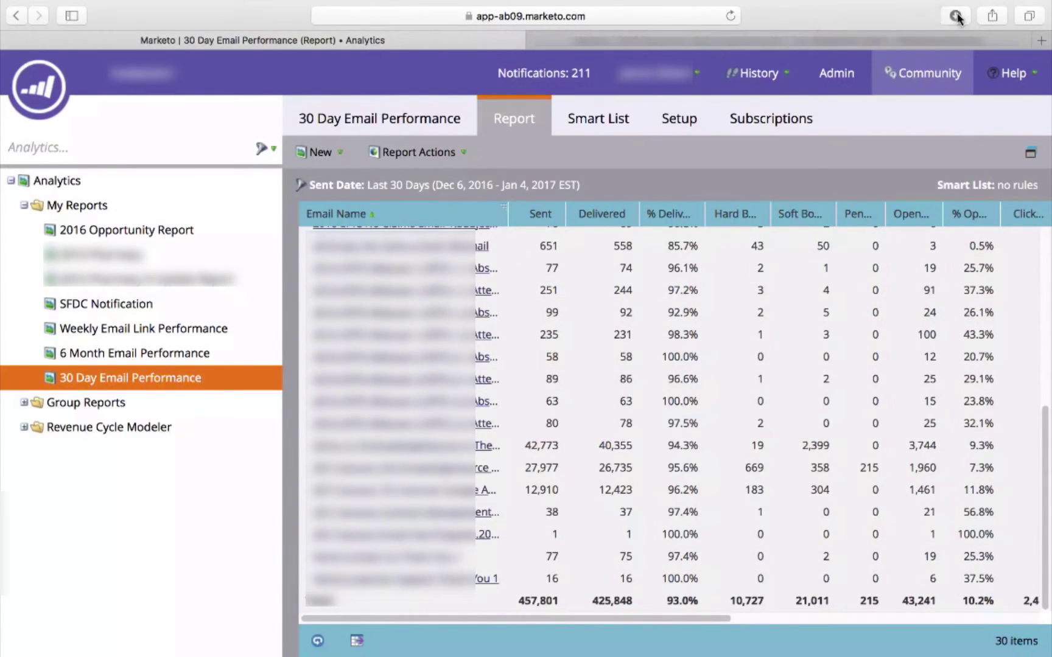
click(957, 17)
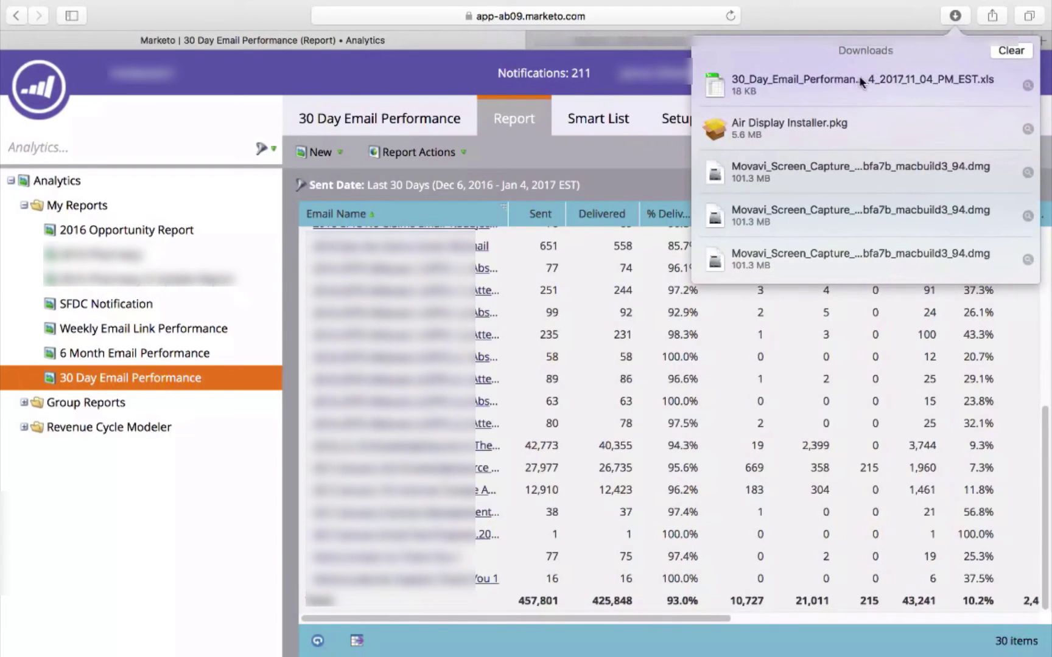
click(861, 78)
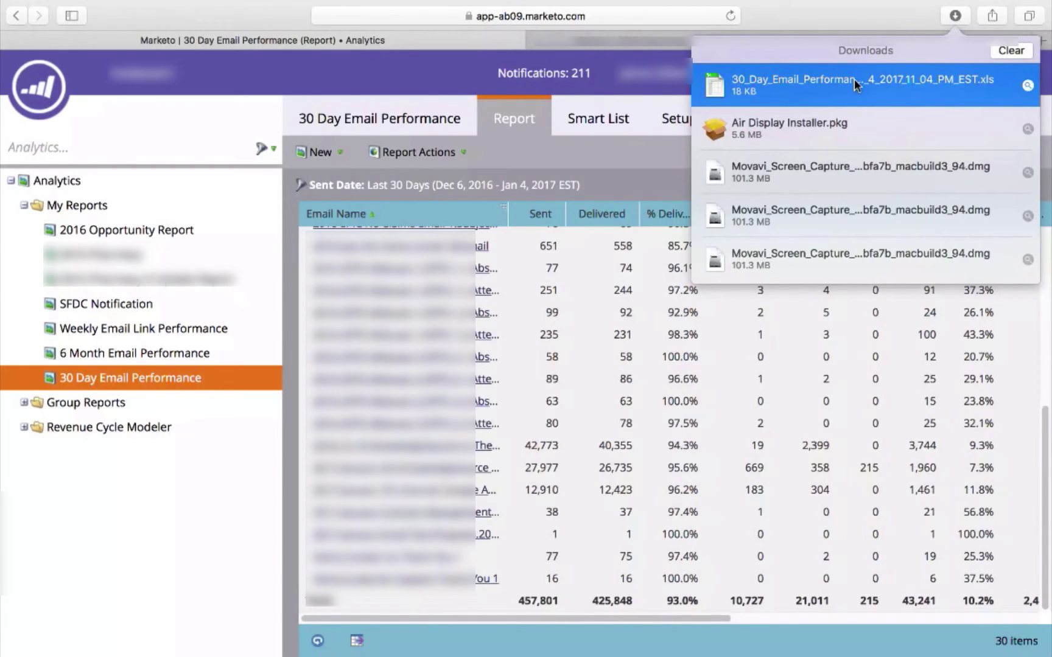
click(841, 24)
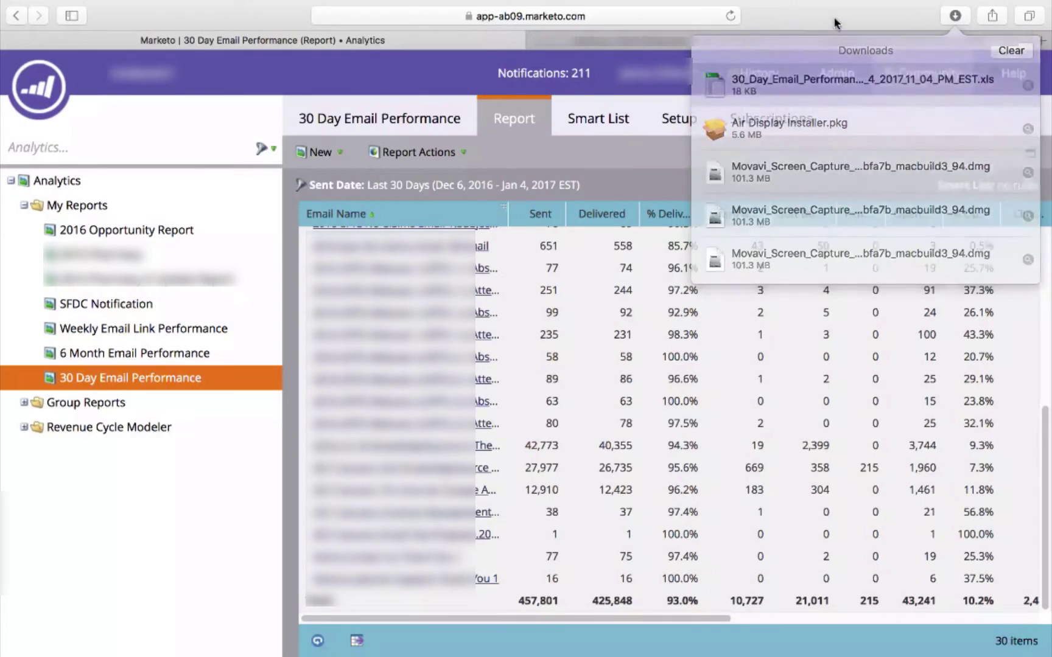
click(956, 16)
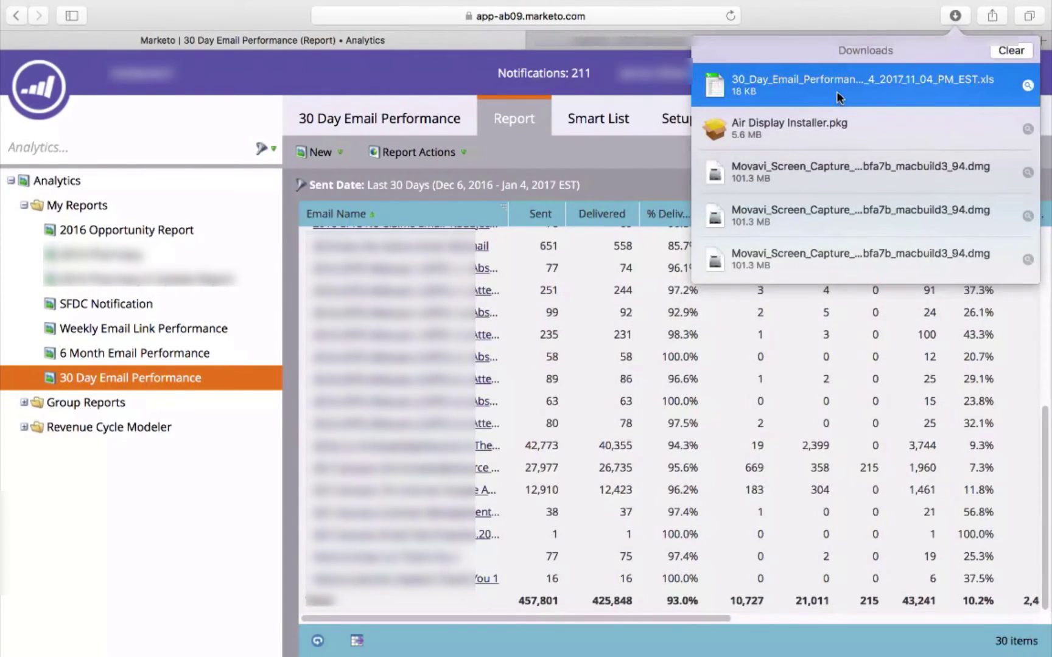
double_click(829, 94)
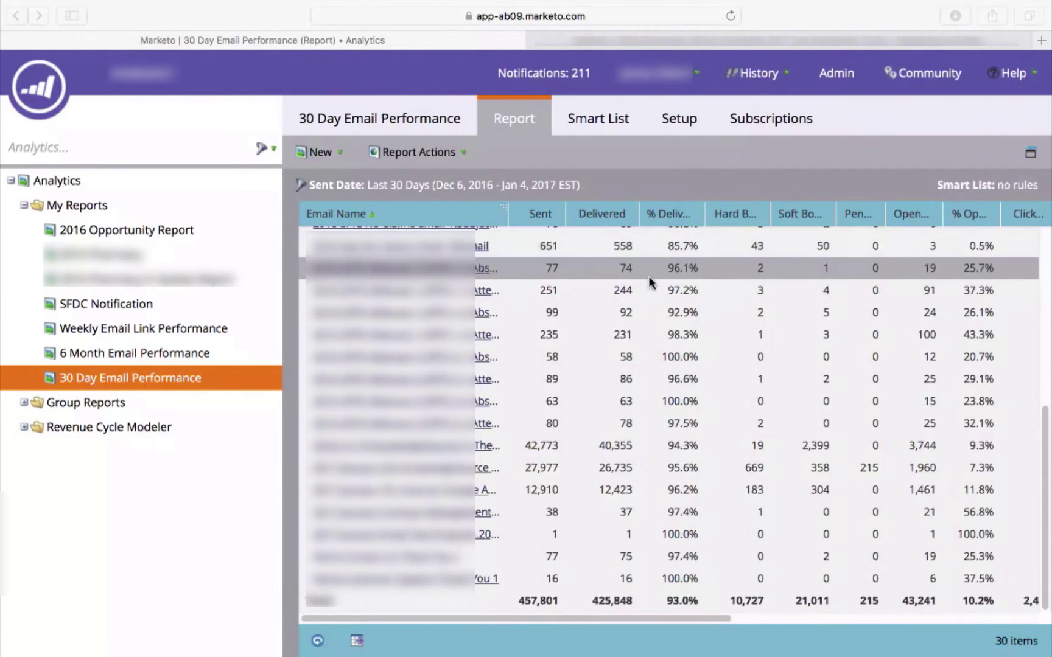
Try to switch to Excel and bring up the exported 30 Day Email Performance file.
click(822, 22)
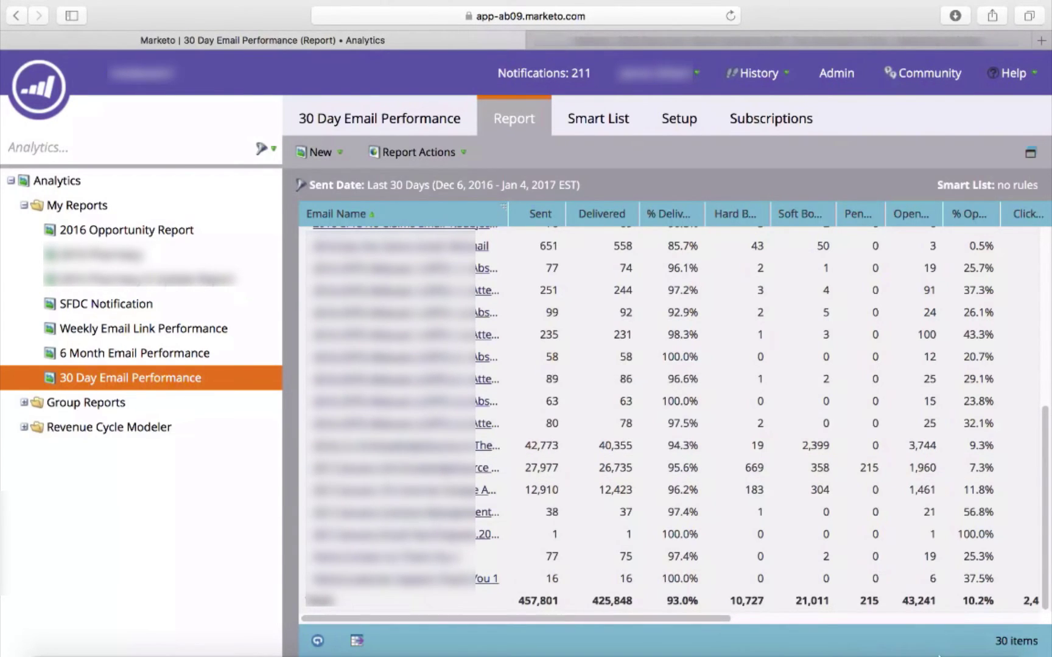
click(936, 632)
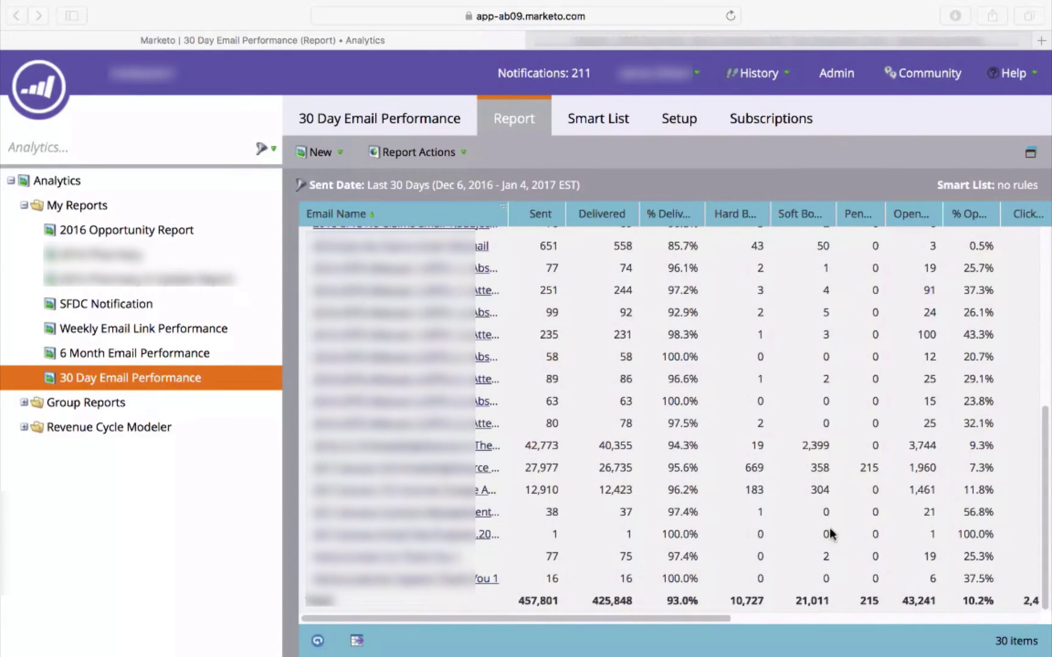
right_click(931, 637)
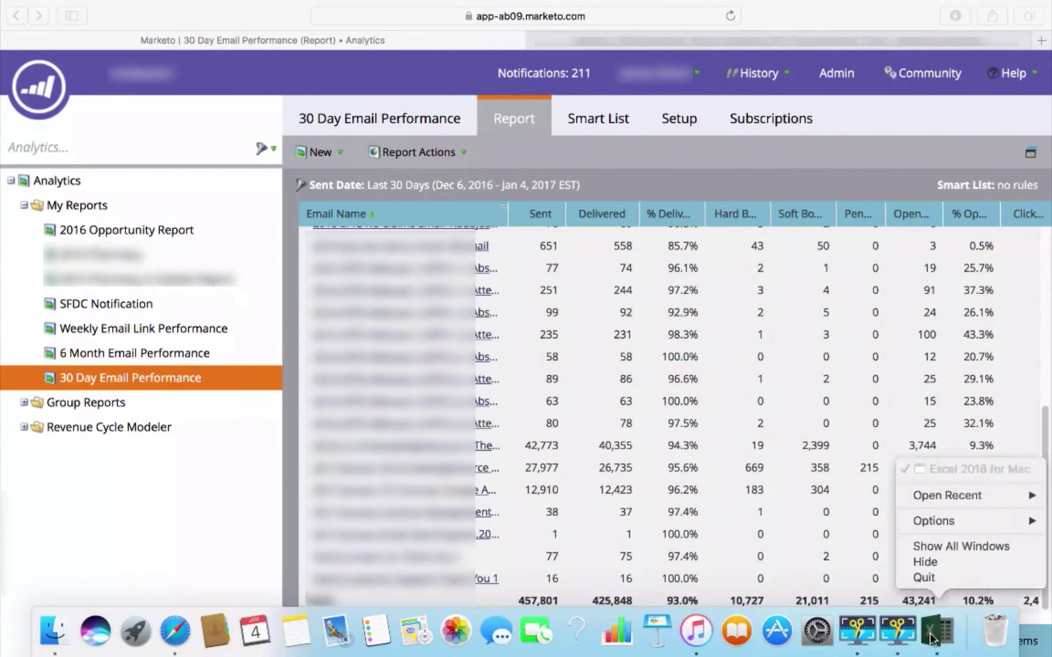
mouse_move(944, 495)
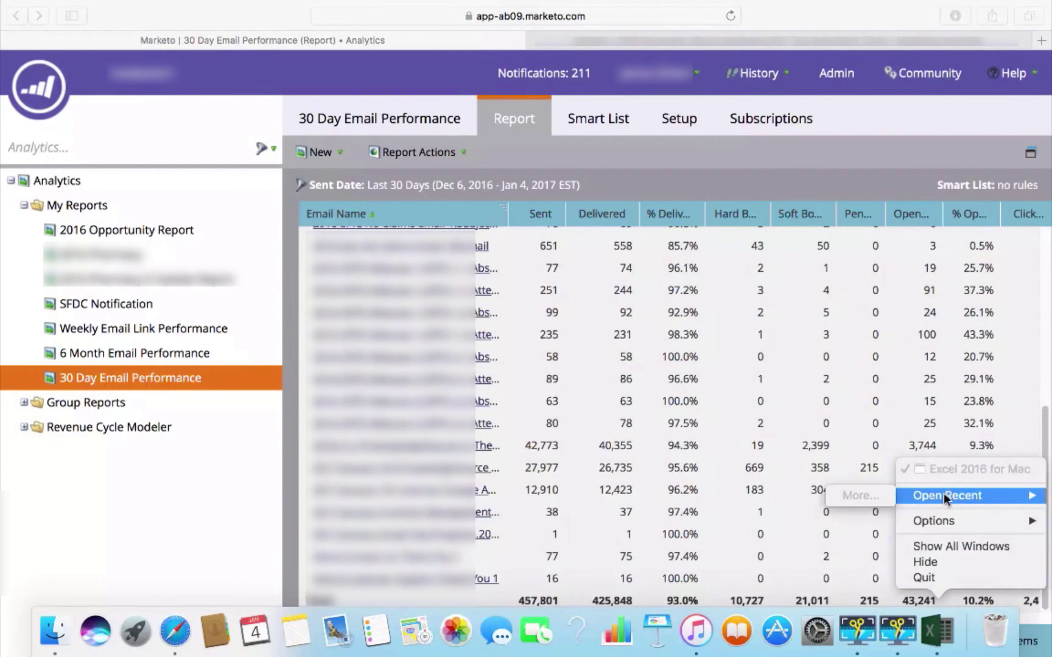
mouse_move(942, 521)
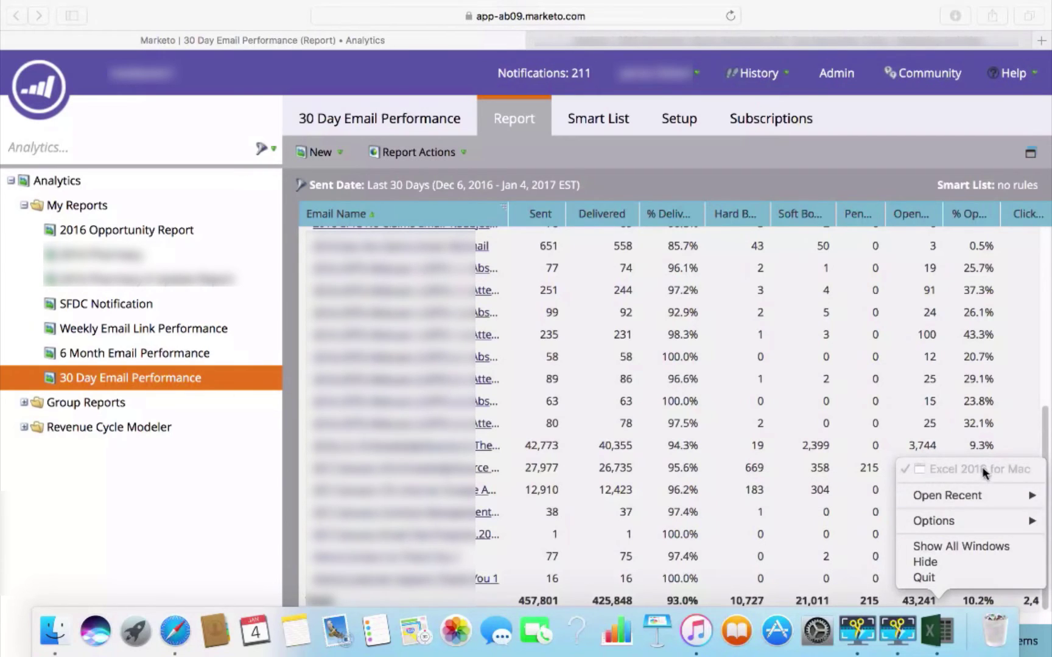
click(943, 633)
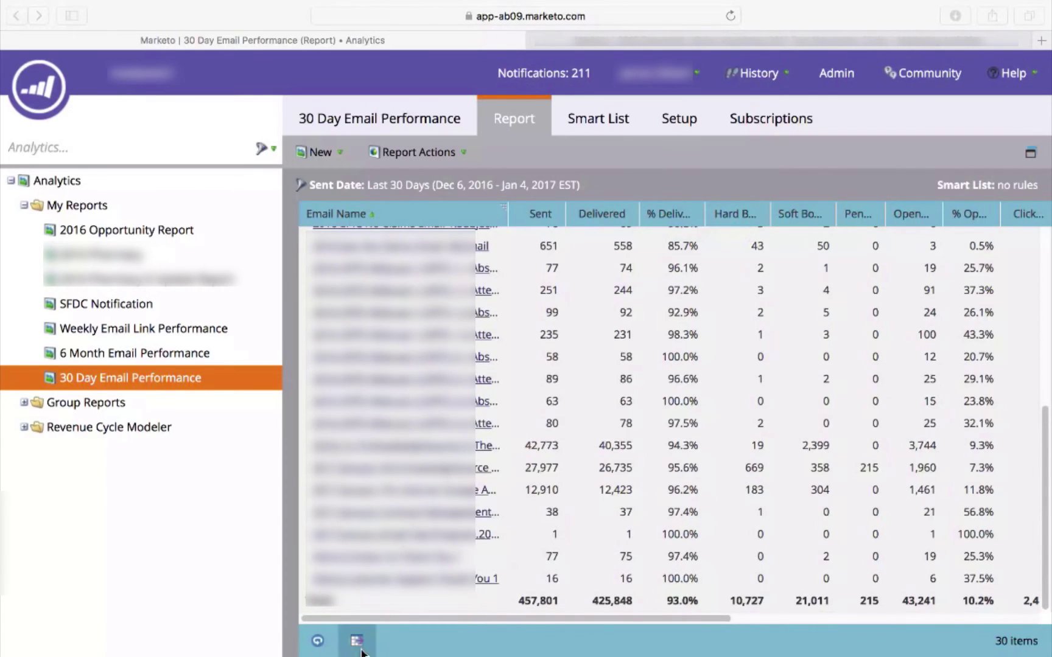
click(583, 397)
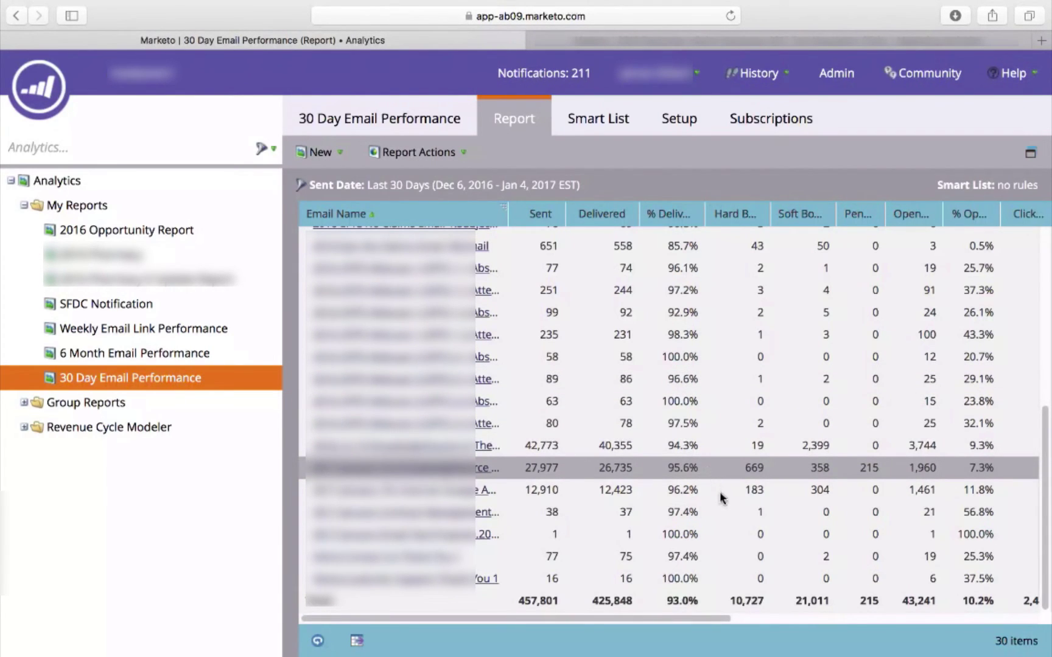
Collapse the Email Activity group in the 30 Day Email Performance report and view the Total row across all columns.
click(703, 515)
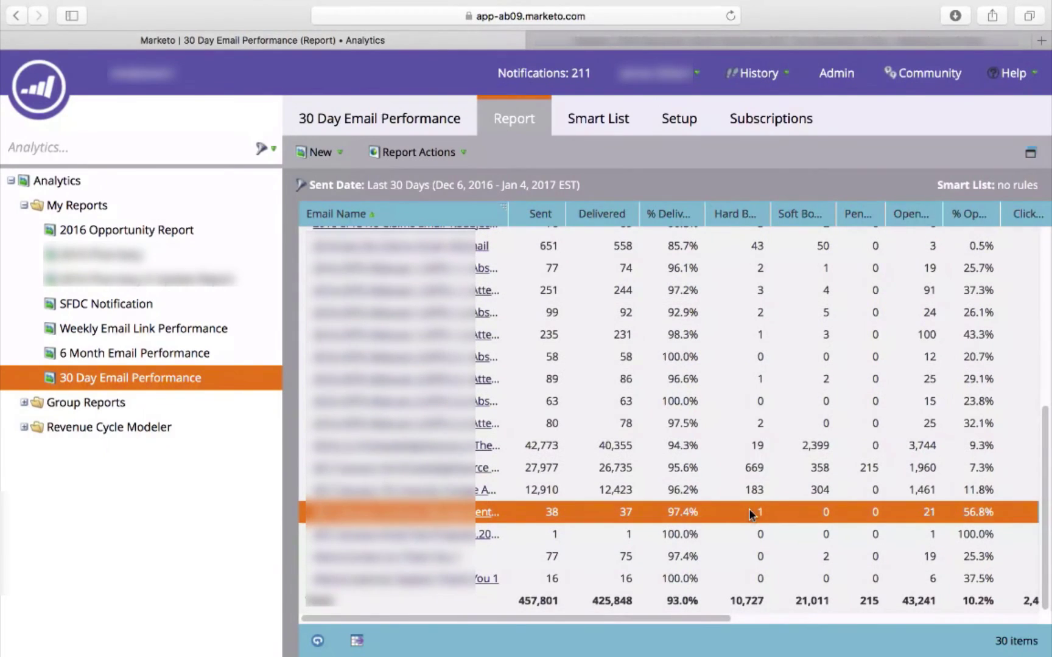
scroll(753, 522, up, 5)
scroll(760, 531, down, 2)
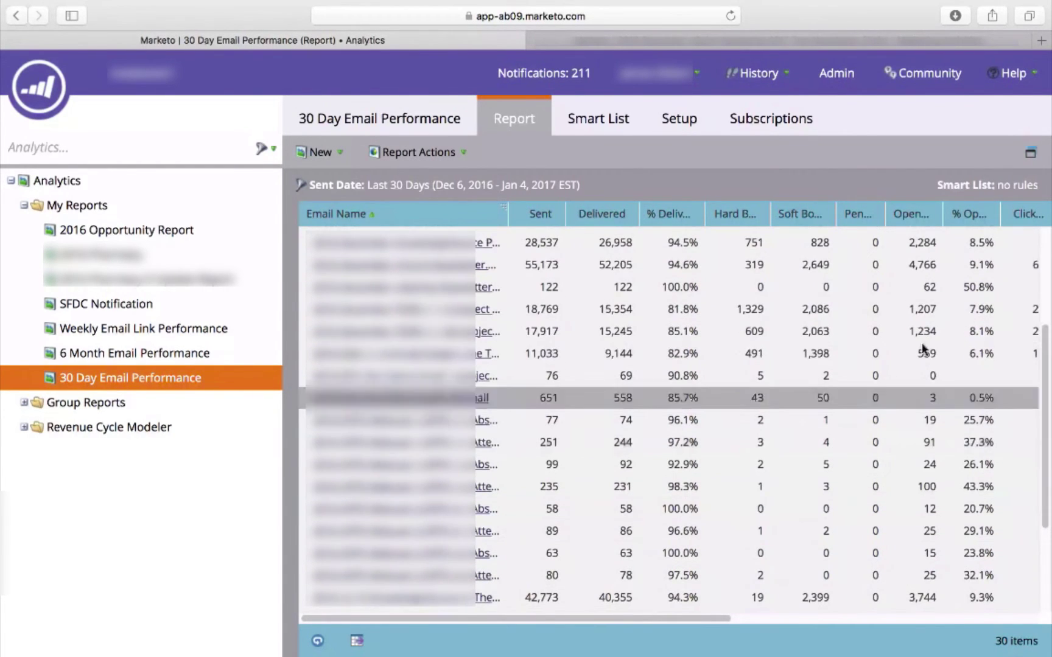
drag(1046, 350, 1045, 239)
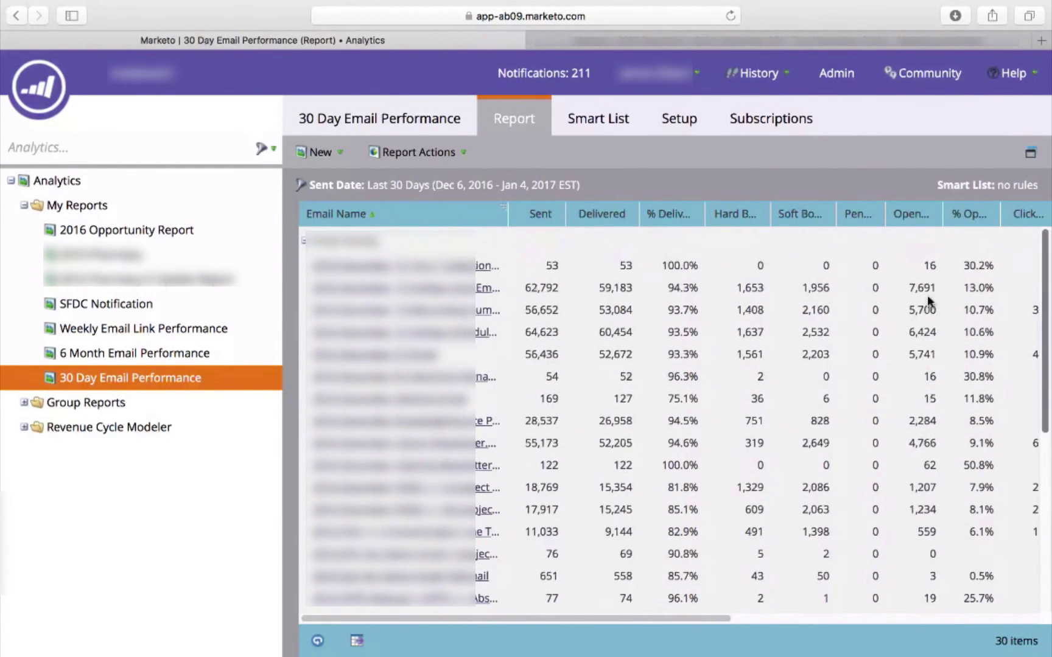
click(301, 241)
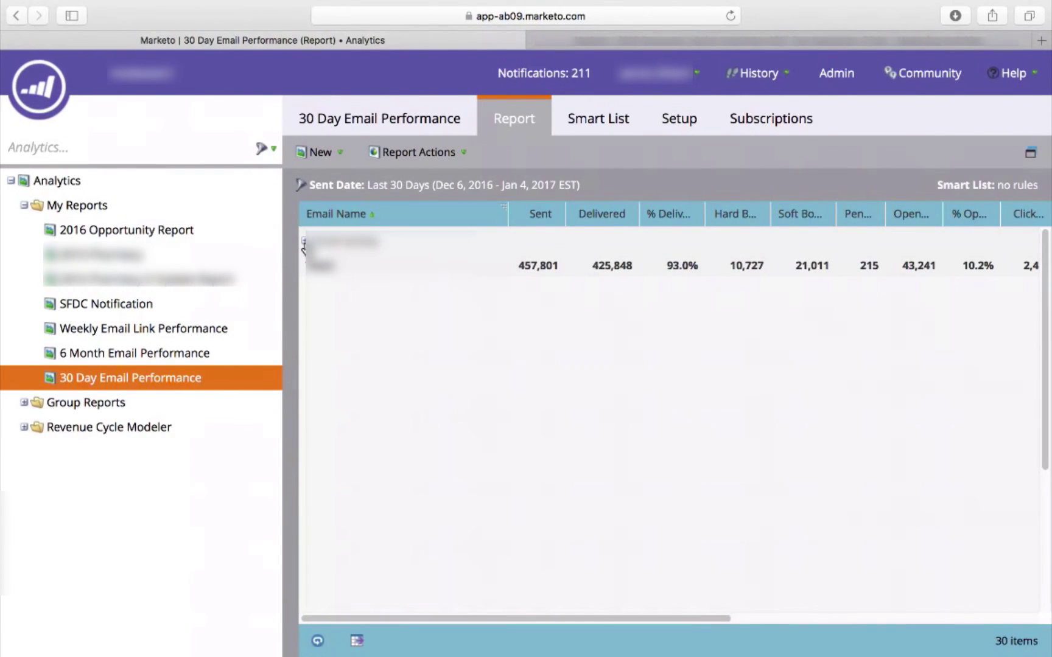
click(302, 241)
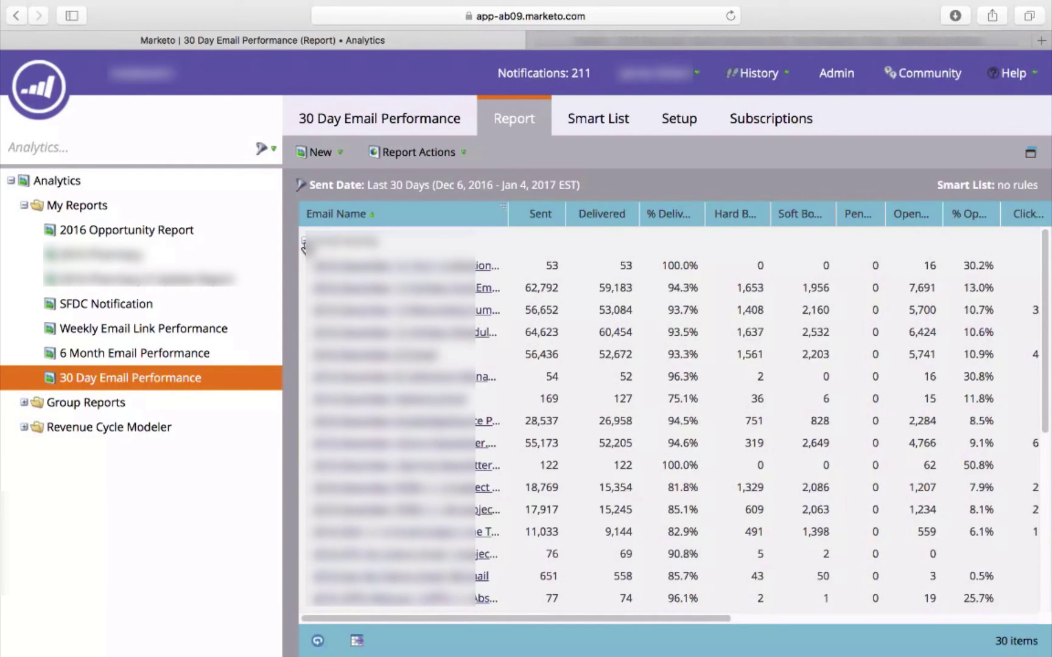
click(303, 242)
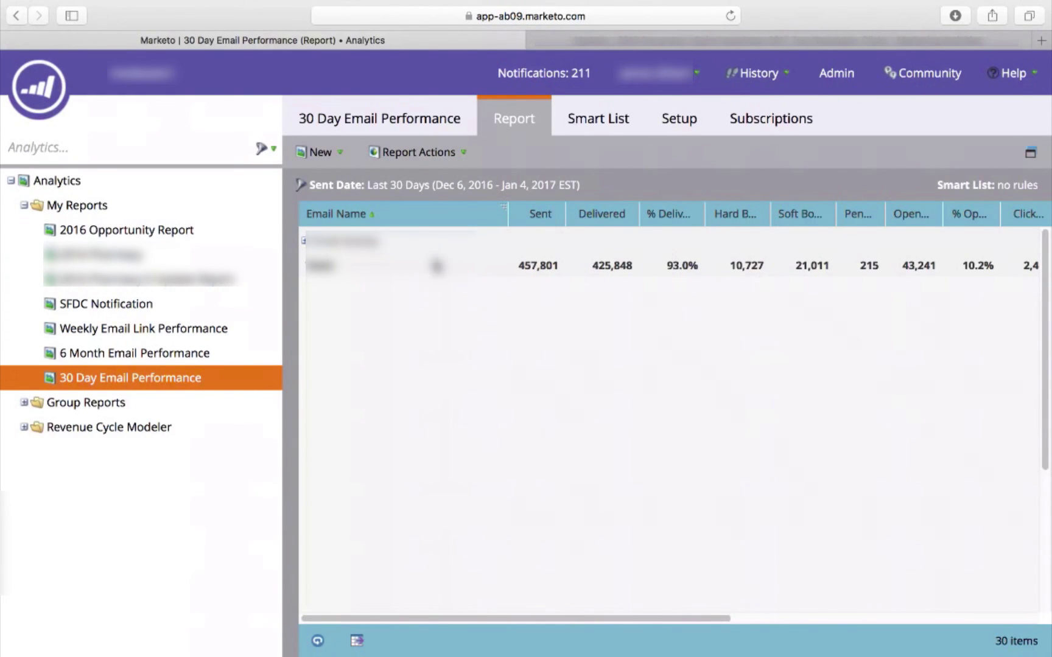
drag(593, 617, 891, 620)
drag(891, 619, 596, 645)
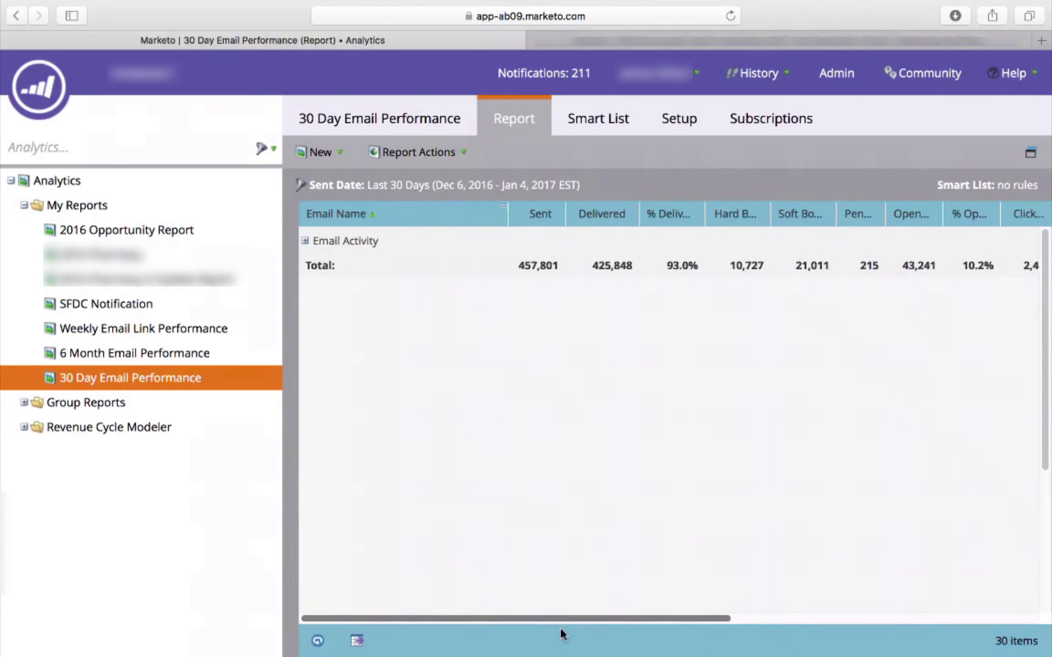